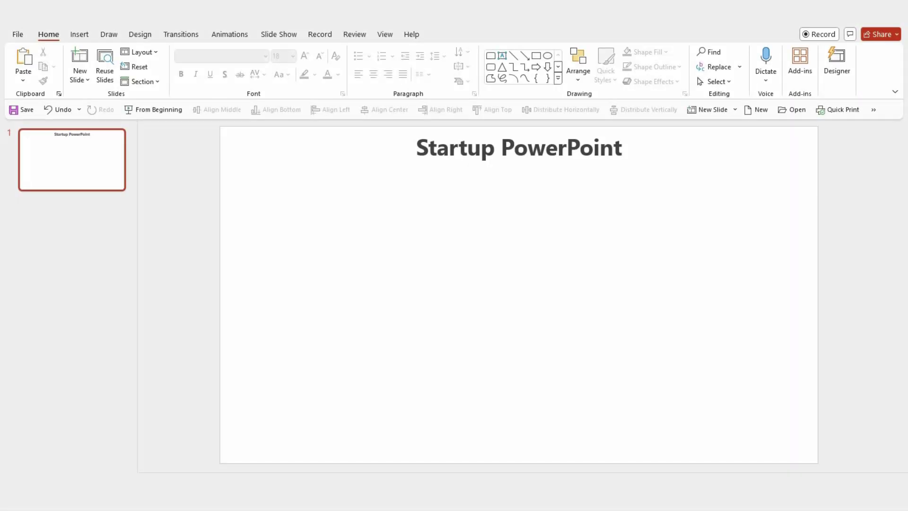
Draw a rounded rectangle for the clipboard body, widen it, and centre it horizontally.
{"action": "left_click_drag", "start_coordinate": [488, 239], "coordinate": [601, 413]}
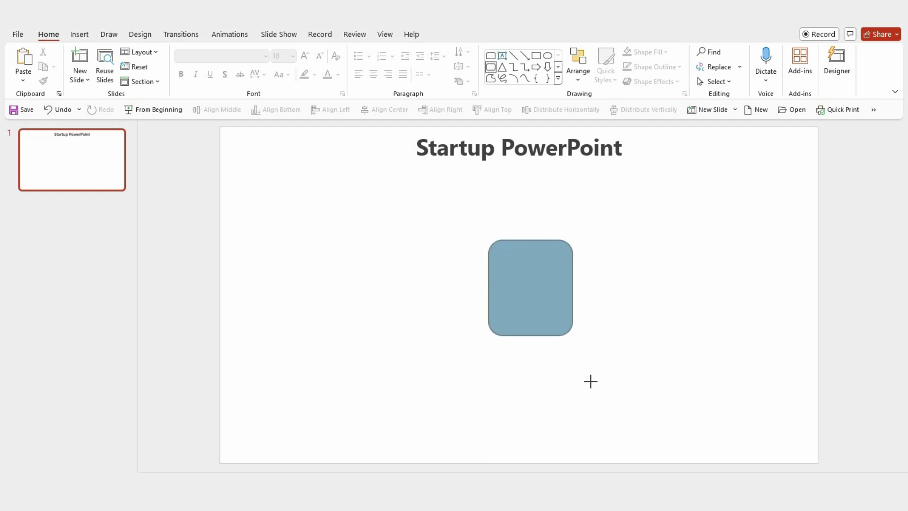
{"action": "left_click_drag", "start_coordinate": [480, 328], "coordinate": [481, 327]}
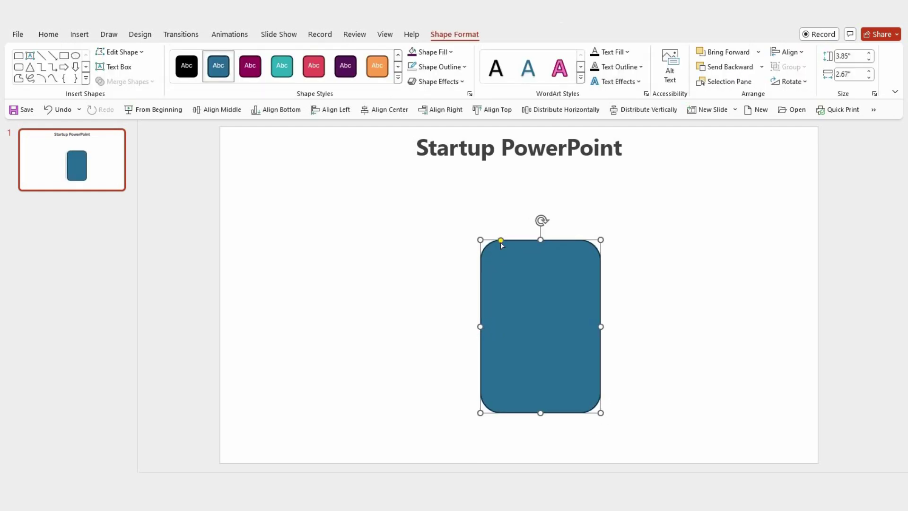
{"action": "left_click_drag", "start_coordinate": [497, 244], "coordinate": [496, 243]}
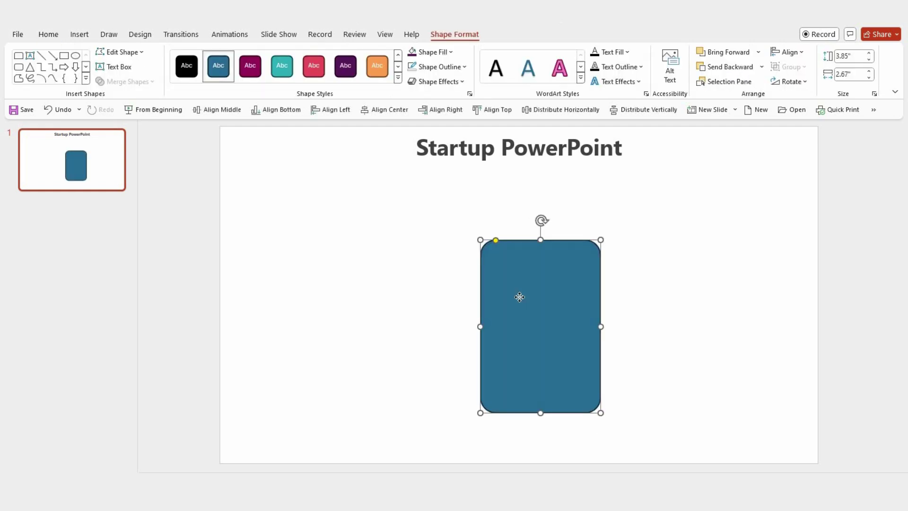
{"action": "left_click", "coordinate": [384, 110]}
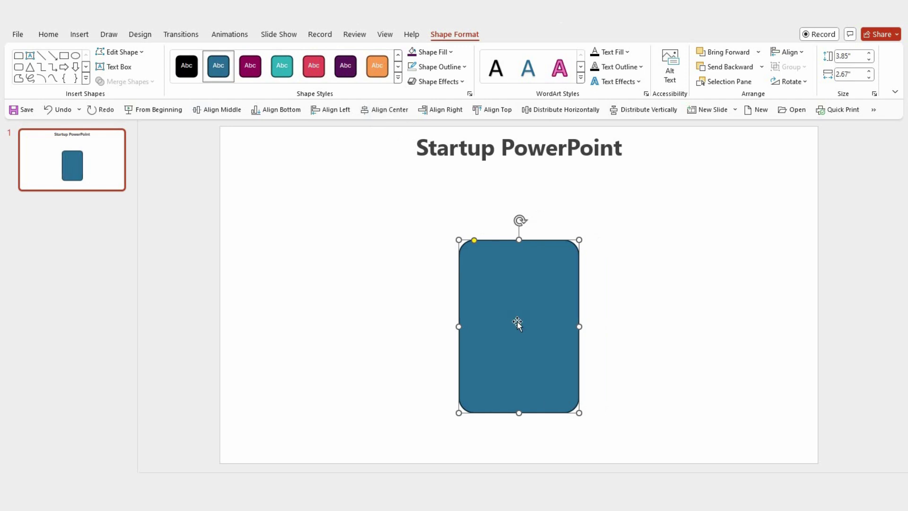
Trim the card to about 3.65" by 2.58" and Ctrl-drag a copy upward for the clip.
{"action": "left_click_drag", "start_coordinate": [519, 413], "coordinate": [519, 407]}
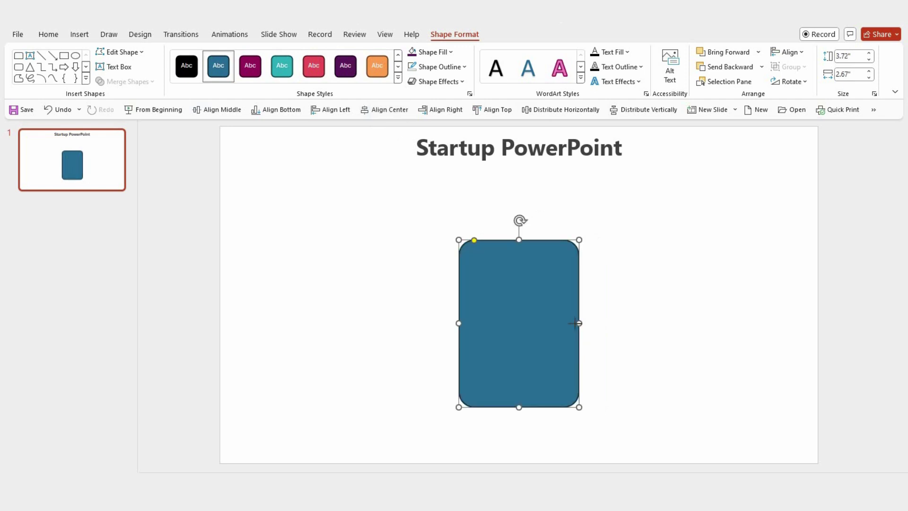
{"action": "left_click_drag", "start_coordinate": [579, 323], "coordinate": [576, 323]}
{"action": "left_click_drag", "start_coordinate": [519, 408], "coordinate": [519, 404]}
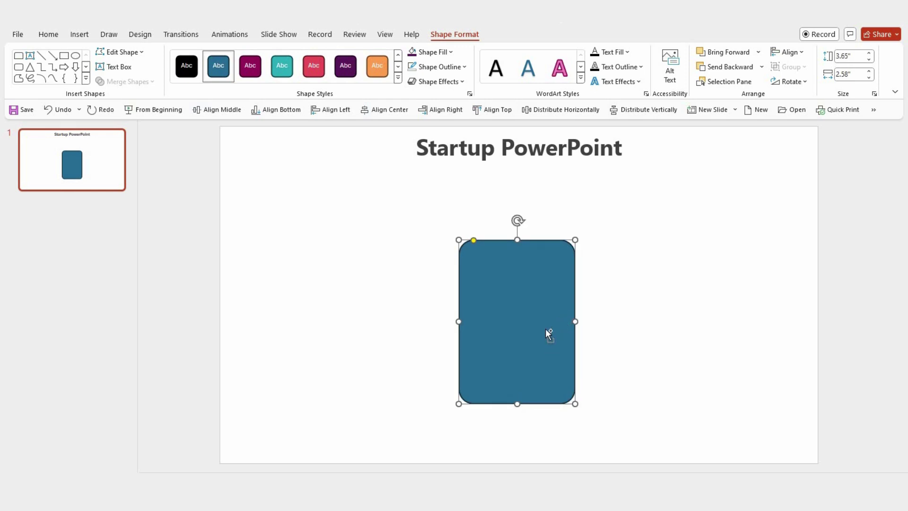
{"action": "mouse_move", "coordinate": [552, 336]}
{"action": "left_mouse_down"}
{"action": "mouse_move", "coordinate": [519, 370]}
{"action": "mouse_move", "coordinate": [523, 270]}
{"action": "left_mouse_up"}
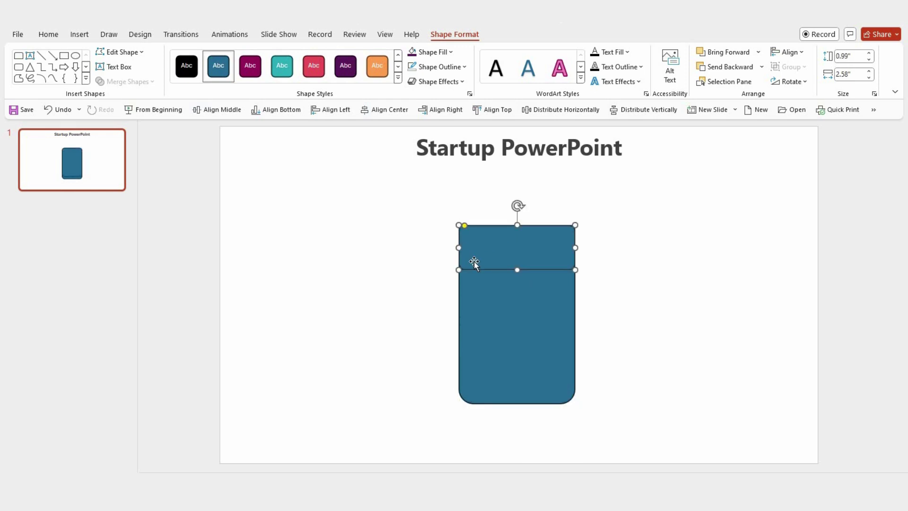
Narrow the top band, round its corners, and raise it above the board's top edge.
{"action": "left_click_drag", "start_coordinate": [459, 248], "coordinate": [480, 247]}
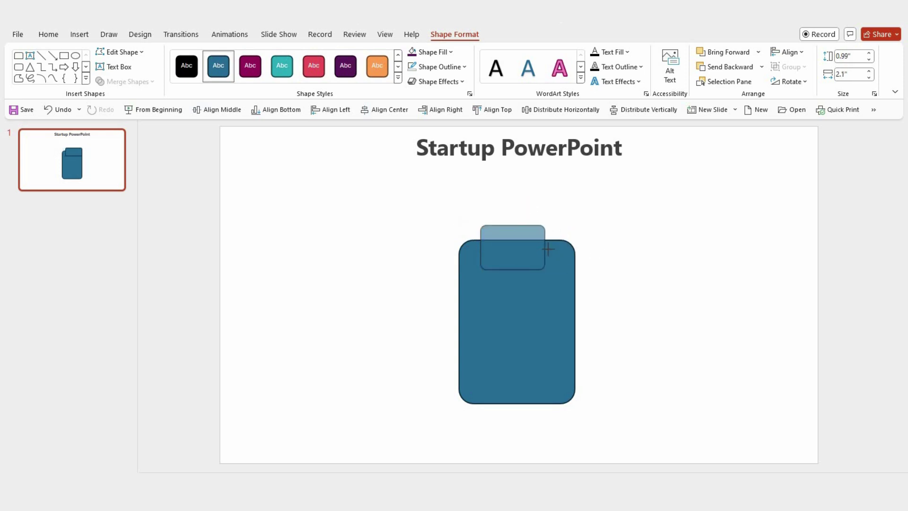
{"action": "left_click_drag", "start_coordinate": [556, 247], "coordinate": [547, 248]}
{"action": "left_click_drag", "start_coordinate": [486, 226], "coordinate": [488, 227]}
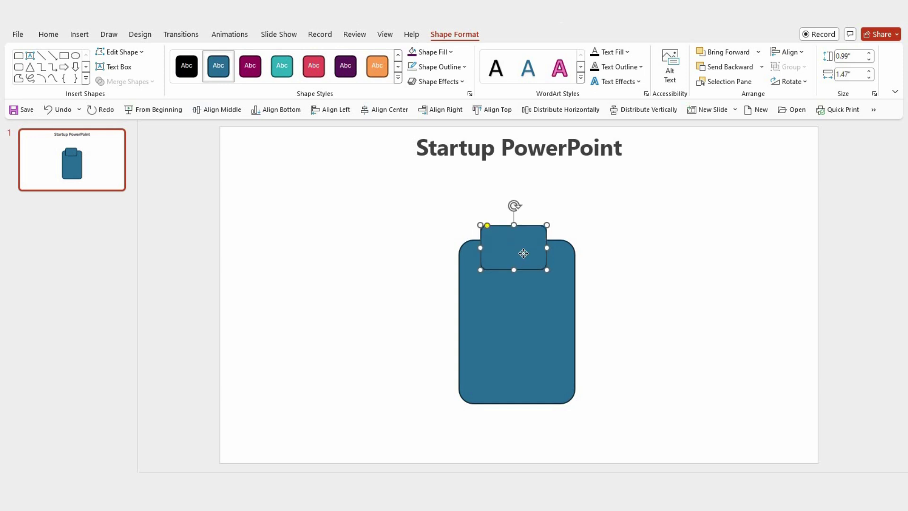
{"action": "mouse_move", "coordinate": [523, 264]}
{"action": "left_mouse_down"}
{"action": "mouse_move", "coordinate": [524, 256]}
{"action": "mouse_move", "coordinate": [513, 259]}
{"action": "left_mouse_up"}
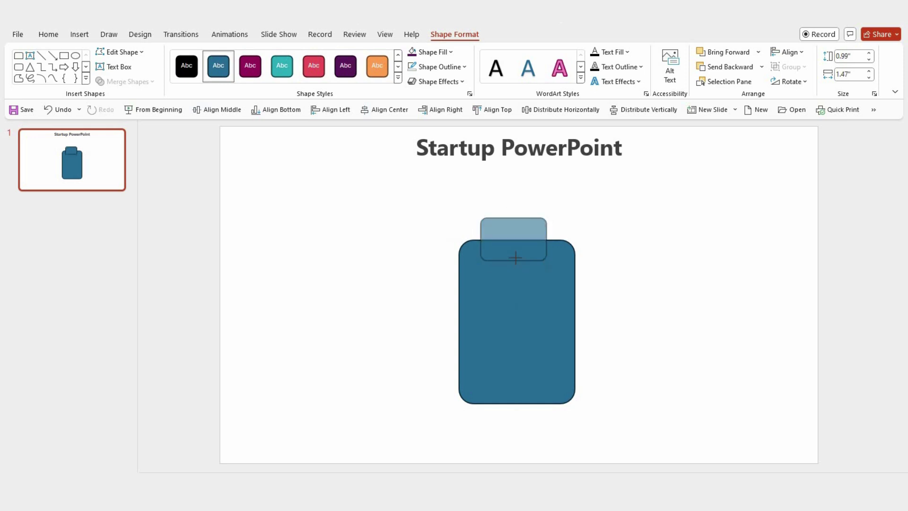
{"action": "left_click_drag", "start_coordinate": [514, 218], "coordinate": [513, 226]}
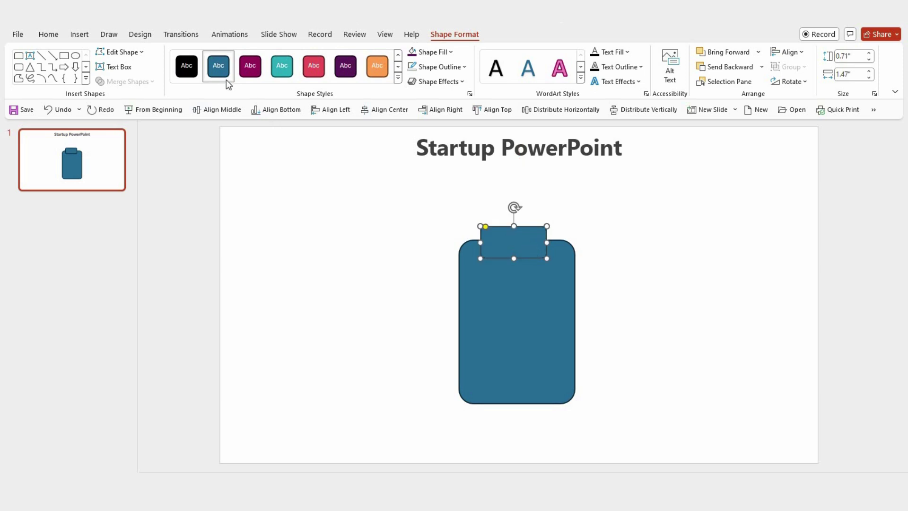
Use Edit Points to pull the band's top corners outward so the clip flares.
{"action": "left_click", "coordinate": [138, 52]}
{"action": "left_click", "coordinate": [125, 86]}
{"action": "scroll", "coordinate": [575, 271], "scroll_direction": "up", "scroll_amount": 2, "text": "ctrl"}
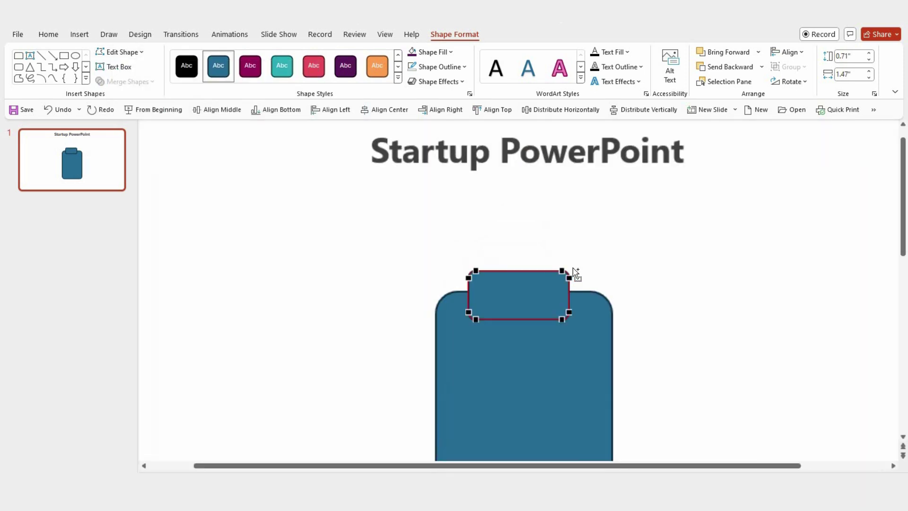
{"action": "left_click", "coordinate": [571, 260]}
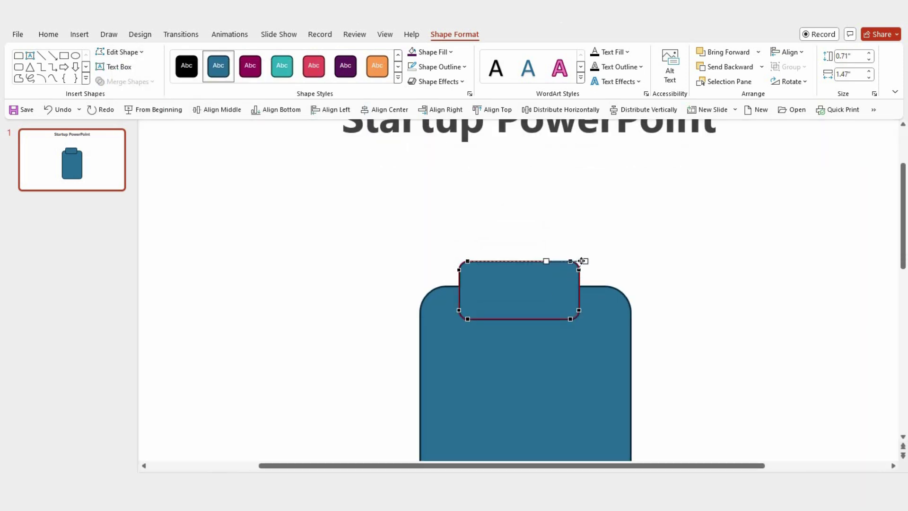
{"action": "left_click_drag", "start_coordinate": [584, 261], "coordinate": [450, 263]}
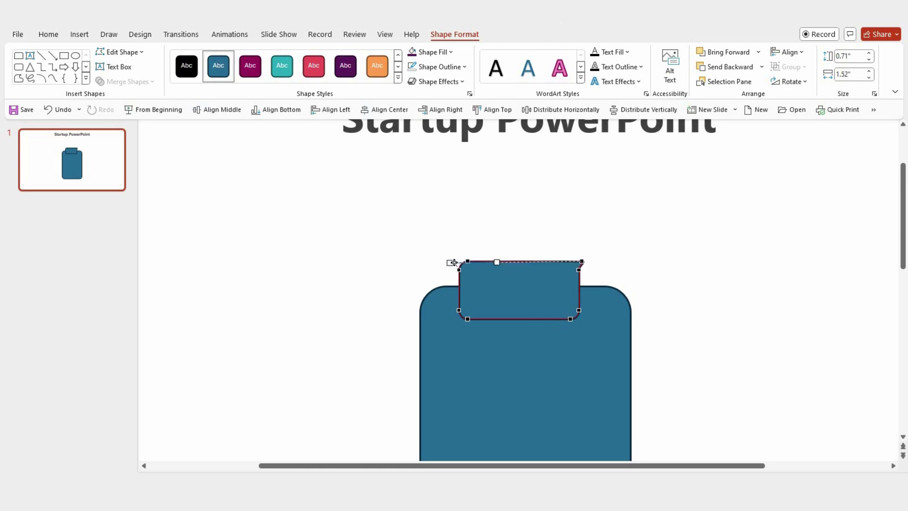
{"action": "left_click", "coordinate": [584, 261]}
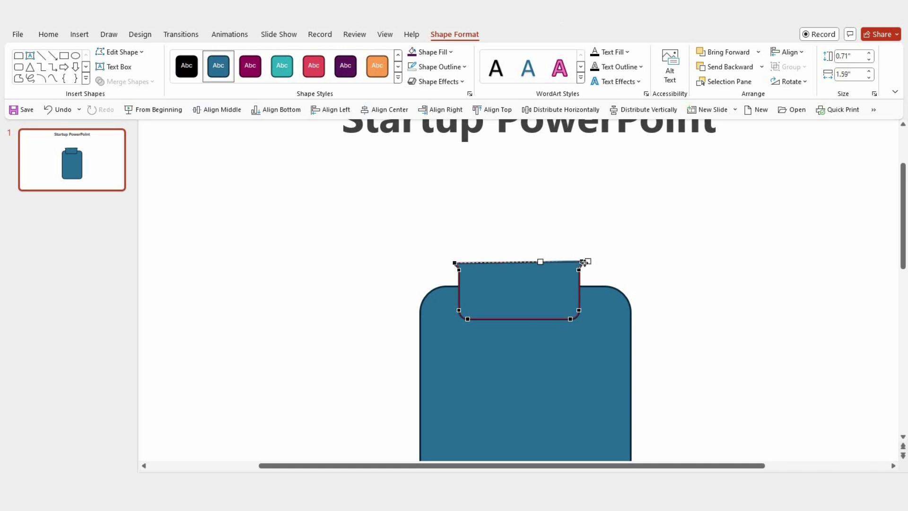
{"action": "left_click_drag", "start_coordinate": [584, 263], "coordinate": [586, 266]}
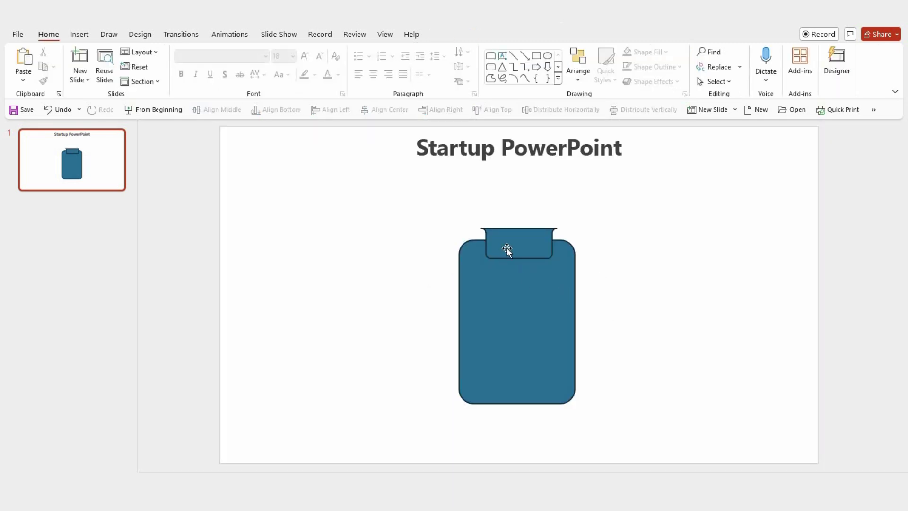
Draw a small rectangle piece at the clip's right top corner and widen it.
{"action": "left_click", "coordinate": [507, 248]}
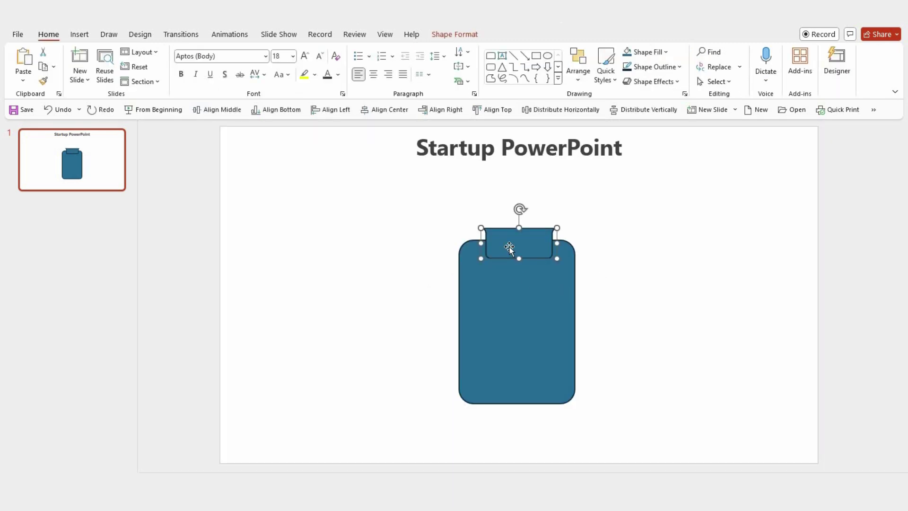
{"action": "left_click", "coordinate": [627, 242]}
{"action": "left_click", "coordinate": [558, 79]}
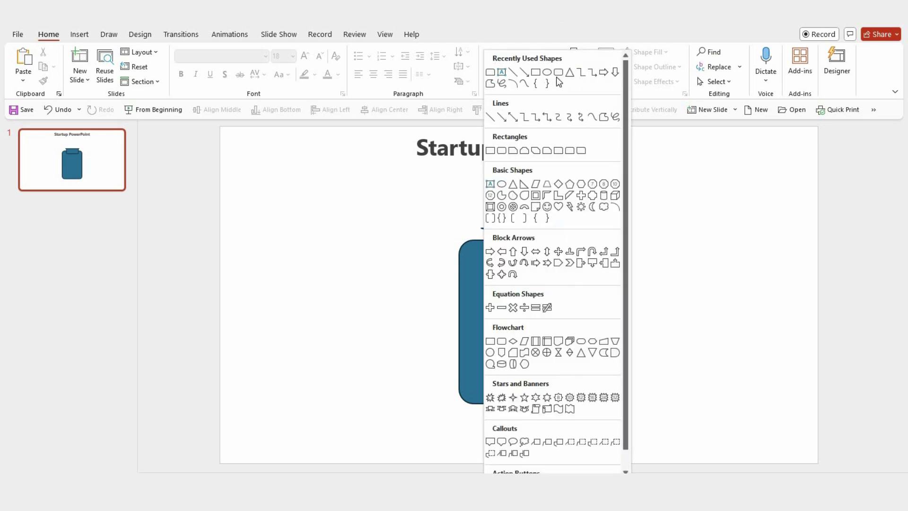
{"action": "left_click", "coordinate": [576, 154]}
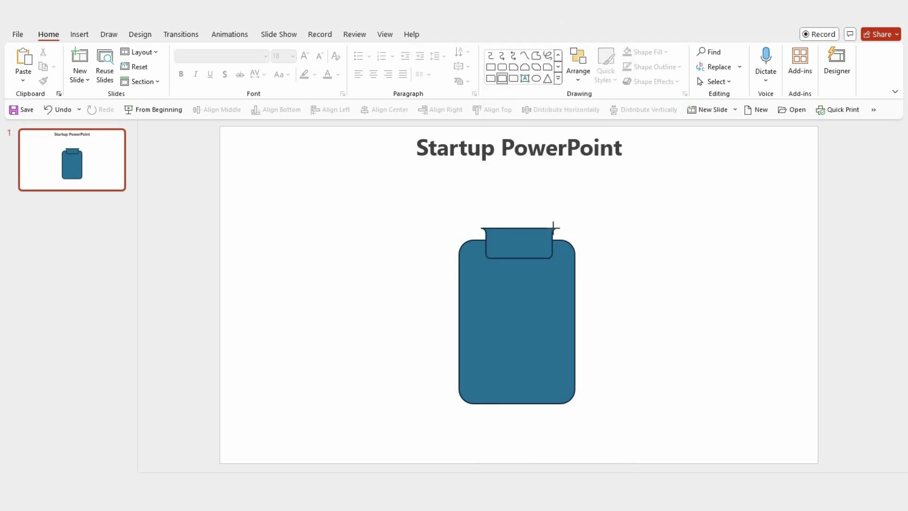
{"action": "left_click_drag", "start_coordinate": [555, 228], "coordinate": [564, 239]}
{"action": "scroll", "coordinate": [563, 263], "scroll_direction": "up", "scroll_amount": 2}
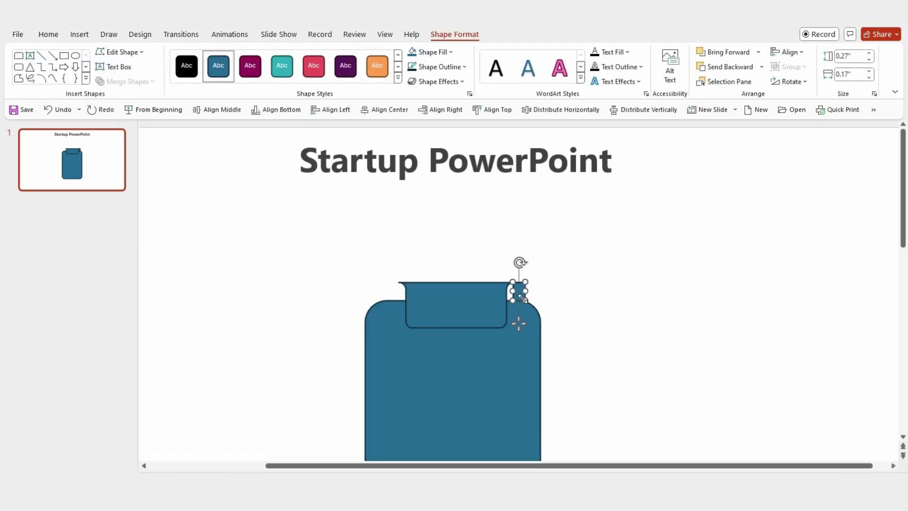
{"action": "mouse_move", "coordinate": [524, 299]}
{"action": "left_mouse_down"}
{"action": "mouse_move", "coordinate": [535, 300]}
{"action": "mouse_move", "coordinate": [524, 282]}
{"action": "mouse_move", "coordinate": [507, 291]}
{"action": "left_mouse_up"}
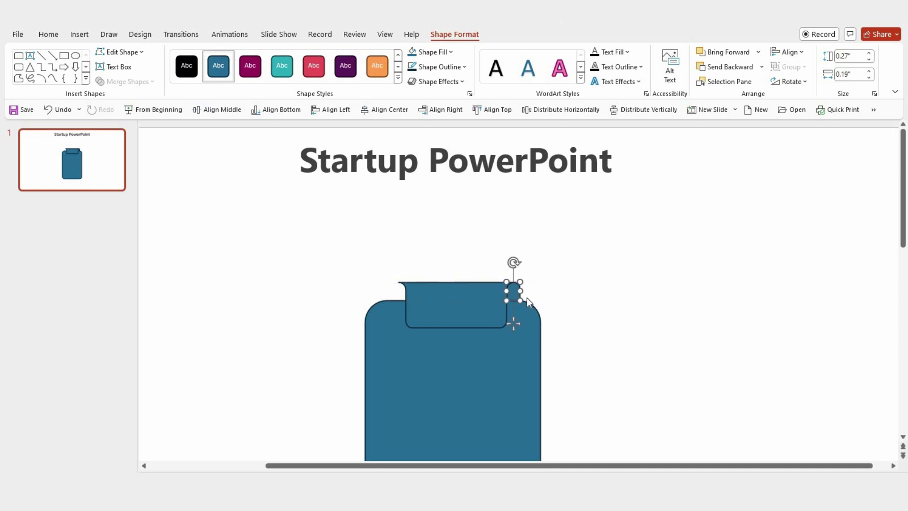
Undo the widening and paste a copy of the piece at the clip's left end.
{"action": "key", "text": "ctrl+z"}
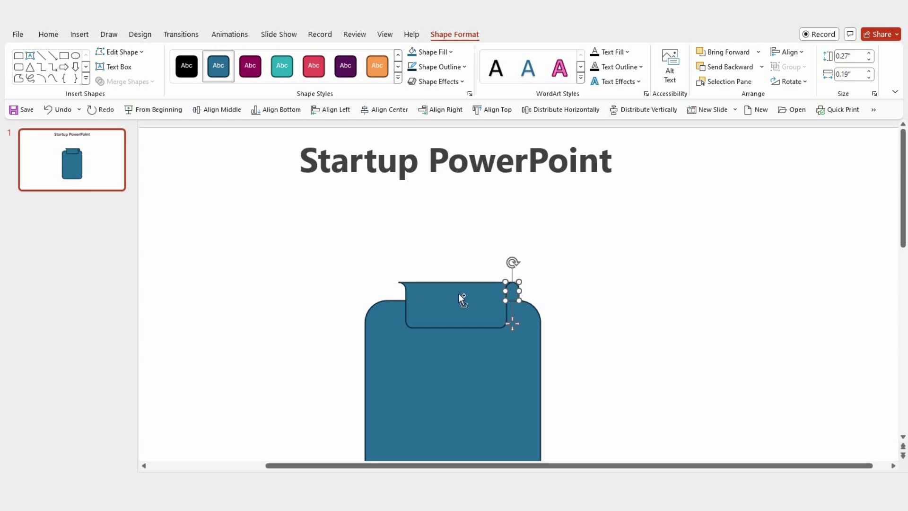
{"action": "key", "text": "ctrl+v"}
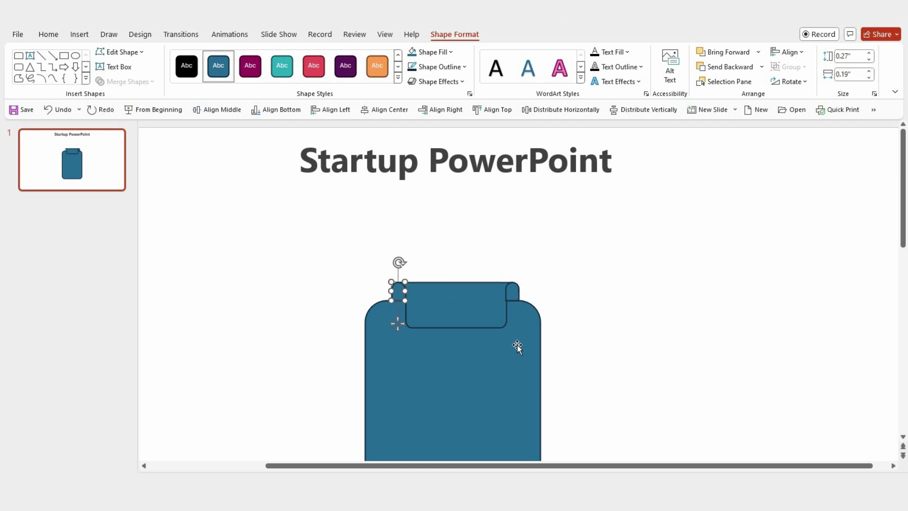
{"action": "key", "text": "Right"}
{"action": "key", "text": "Right"}
{"action": "key", "text": "Right"}
Fill the clipboard body and clip dark magenta.
{"action": "left_click", "coordinate": [570, 314]}
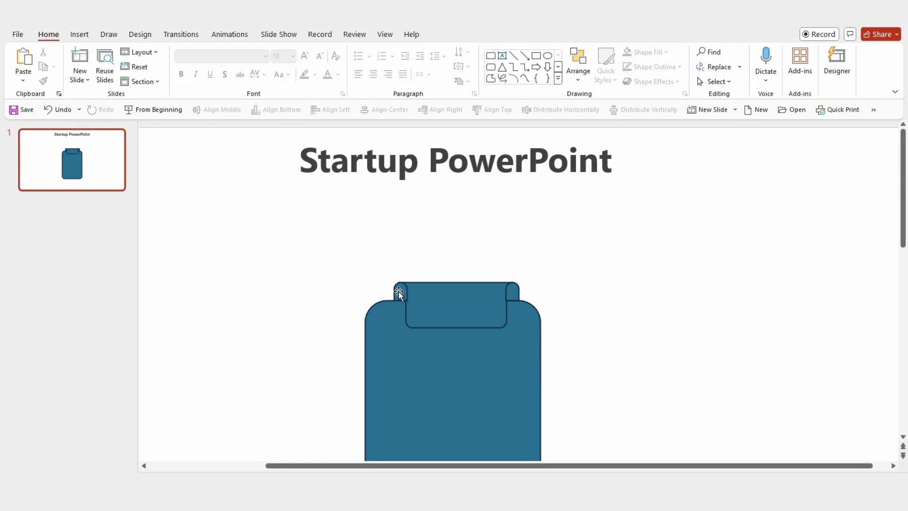
{"action": "scroll", "coordinate": [525, 310], "scroll_direction": "down", "scroll_amount": 2}
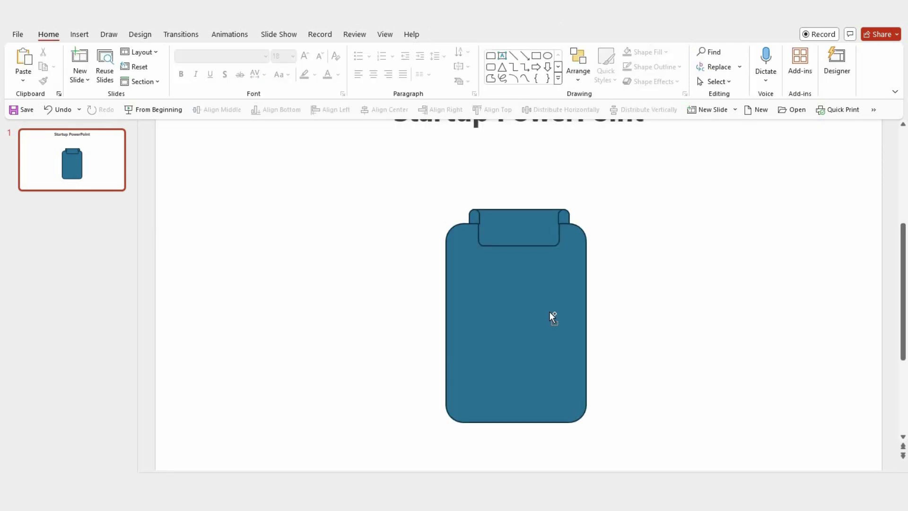
{"action": "scroll", "coordinate": [550, 311], "scroll_direction": "down", "scroll_amount": 1}
{"action": "left_click_drag", "start_coordinate": [425, 187], "coordinate": [656, 448]}
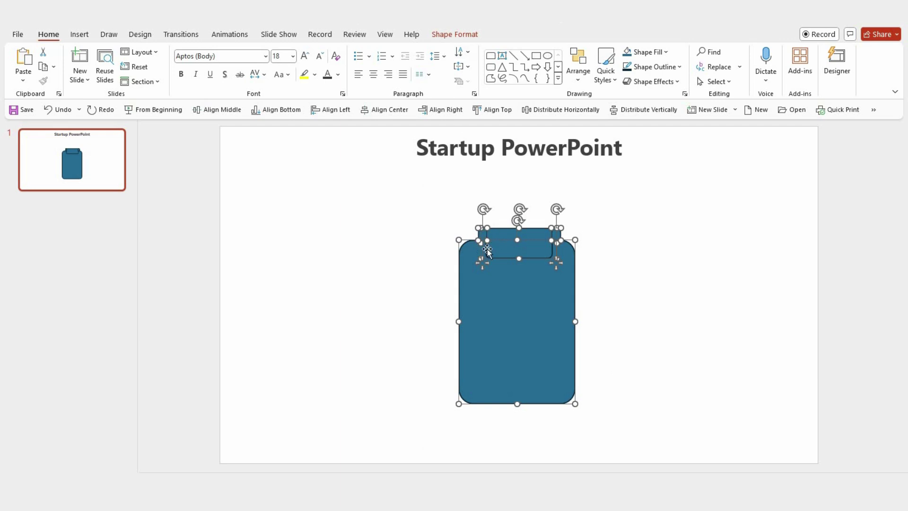
{"action": "left_click", "coordinate": [483, 263], "text": "shift"}
{"action": "left_click", "coordinate": [556, 263], "text": "shift"}
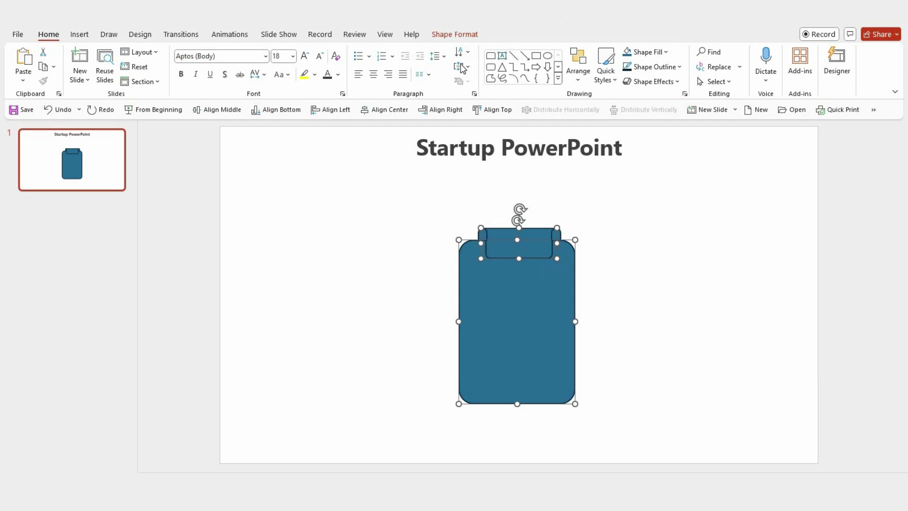
{"action": "left_click", "coordinate": [465, 34]}
{"action": "left_click", "coordinate": [450, 52]}
{"action": "left_click", "coordinate": [461, 83]}
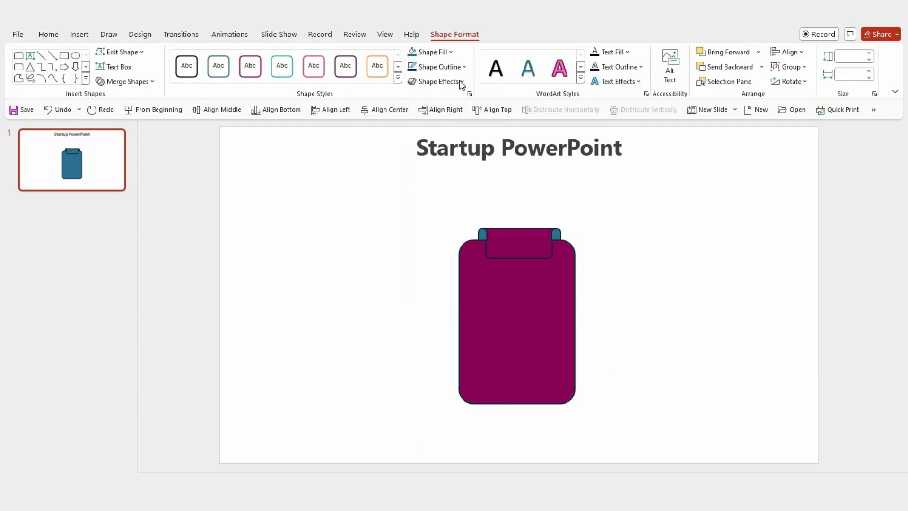
Fill the two small corner pieces dark magenta as well.
{"action": "left_click", "coordinate": [477, 230]}
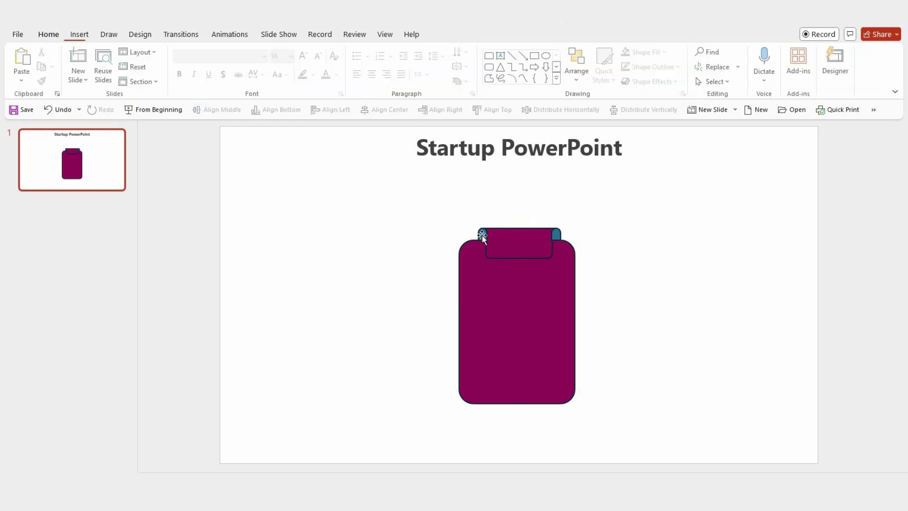
{"action": "left_click", "coordinate": [558, 237], "text": "shift"}
{"action": "left_click", "coordinate": [452, 56]}
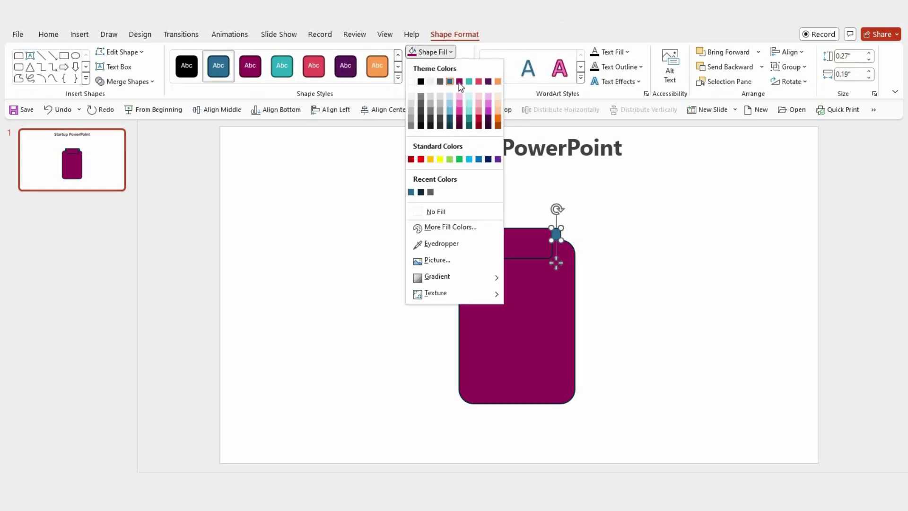
{"action": "left_click", "coordinate": [458, 119]}
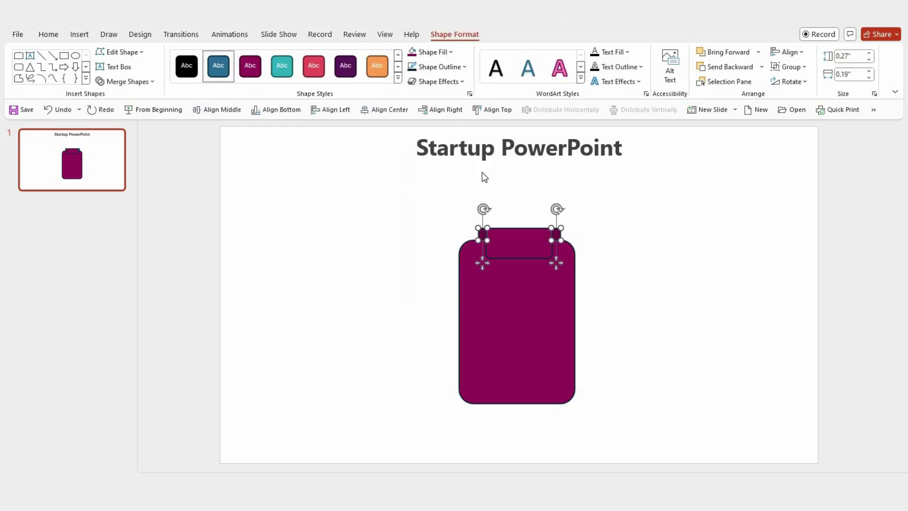
Remove the outlines from all four clipboard shapes.
{"action": "left_click", "coordinate": [499, 246], "text": "shift"}
{"action": "left_click", "coordinate": [502, 283], "text": "shift"}
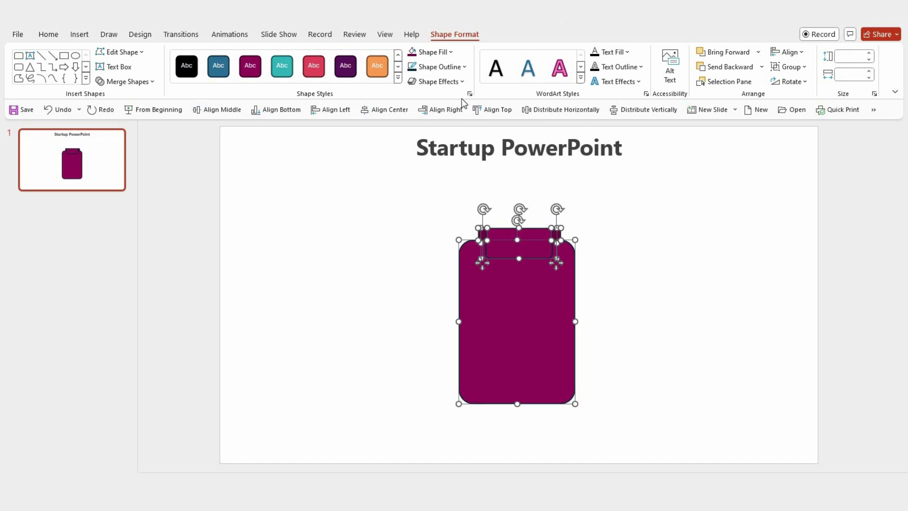
{"action": "left_click", "coordinate": [440, 71]}
{"action": "left_click", "coordinate": [445, 225]}
{"action": "left_click", "coordinate": [620, 274]}
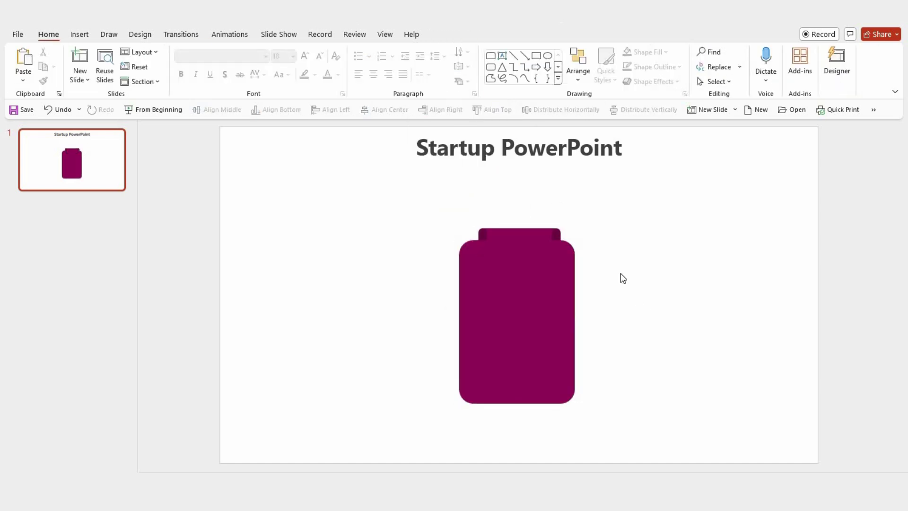
{"action": "left_click", "coordinate": [543, 305]}
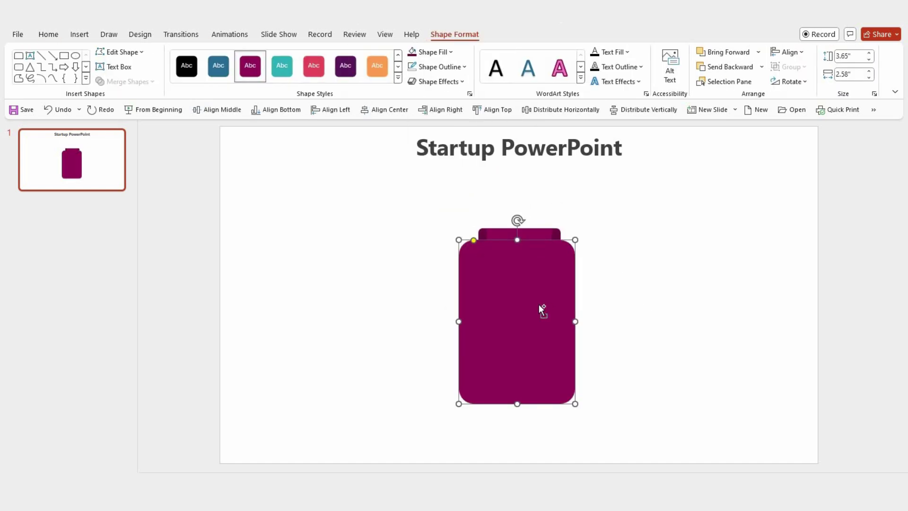
Remove the clipboard body's fill, leaving a hollow magenta frame.
{"action": "left_click_drag", "start_coordinate": [539, 306], "coordinate": [541, 309]}
{"action": "left_click", "coordinate": [431, 52]}
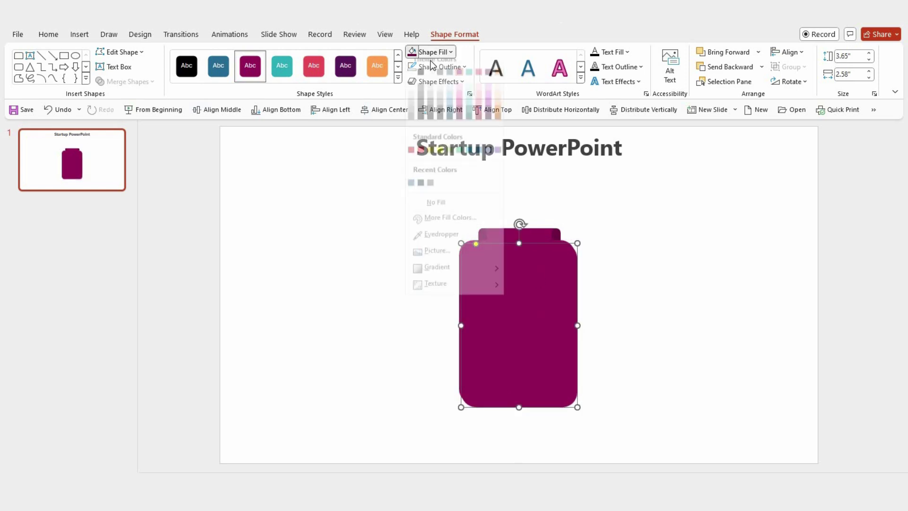
{"action": "left_click", "coordinate": [436, 202]}
Shrink the body slightly to fit under the clip and send it behind the clip.
{"action": "left_click_drag", "start_coordinate": [555, 367], "coordinate": [556, 366]}
{"action": "left_click_drag", "start_coordinate": [590, 421], "coordinate": [570, 398]}
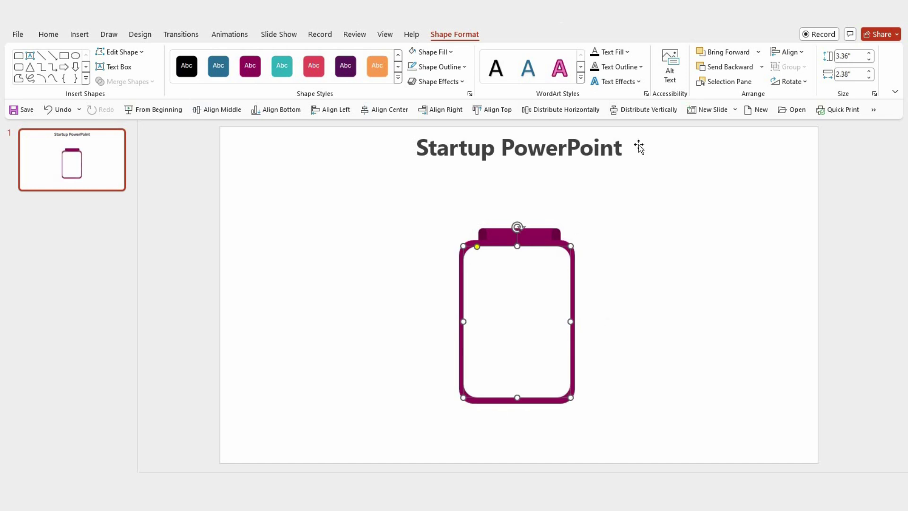
{"action": "left_click", "coordinate": [728, 70]}
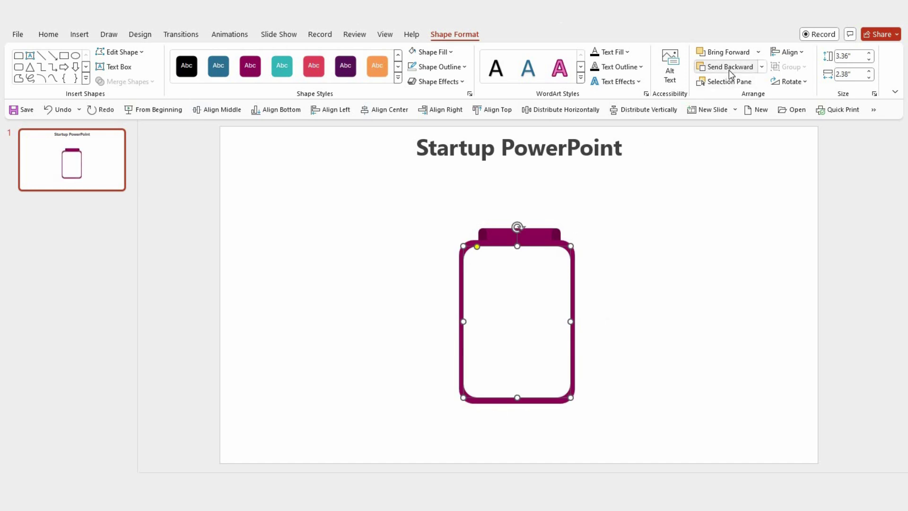
{"action": "left_click", "coordinate": [675, 267]}
{"action": "left_click", "coordinate": [537, 56]}
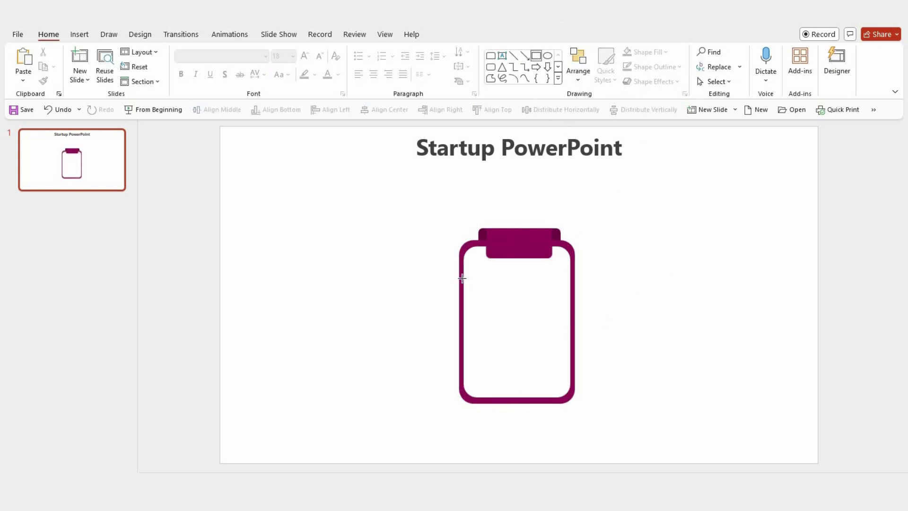
Draw a maroon, outline-free band across the clipboard just below the clip.
{"action": "left_click_drag", "start_coordinate": [463, 278], "coordinate": [571, 299]}
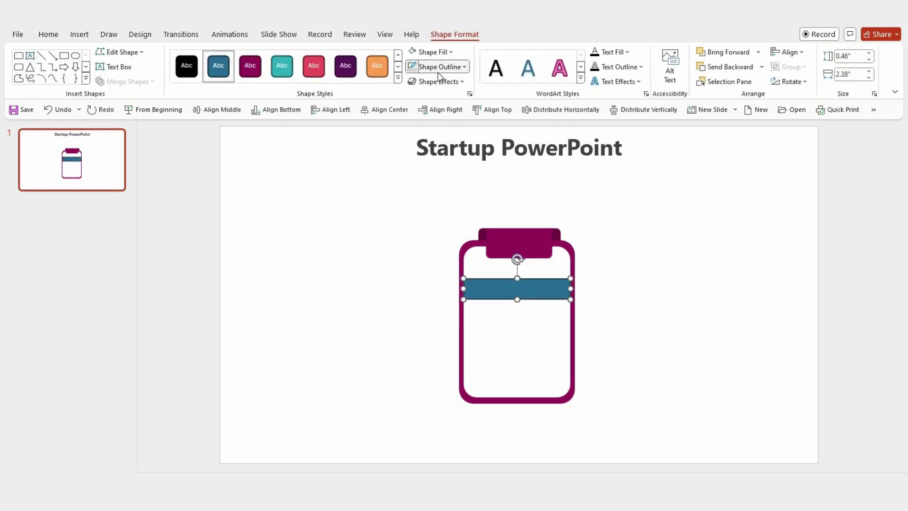
{"action": "left_click", "coordinate": [438, 66]}
{"action": "left_click", "coordinate": [428, 226]}
{"action": "left_click", "coordinate": [433, 51]}
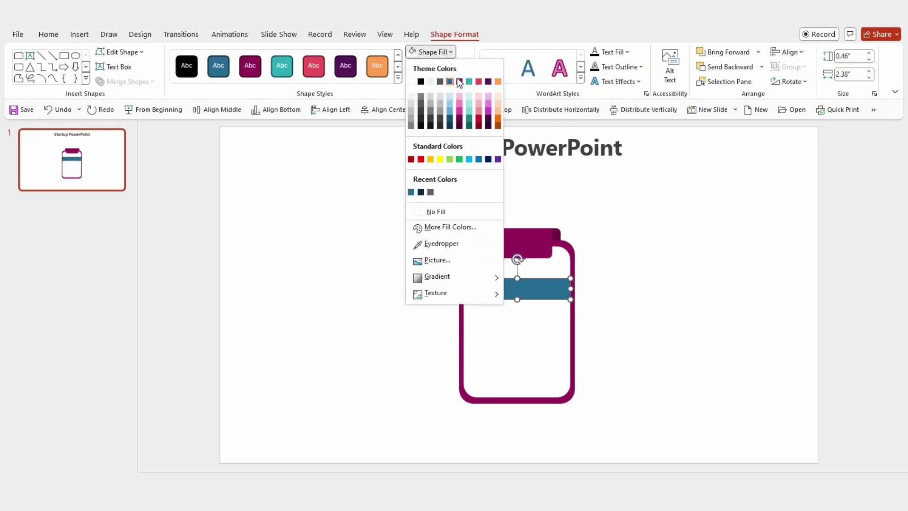
{"action": "left_click", "coordinate": [460, 81]}
{"action": "left_click", "coordinate": [626, 279]}
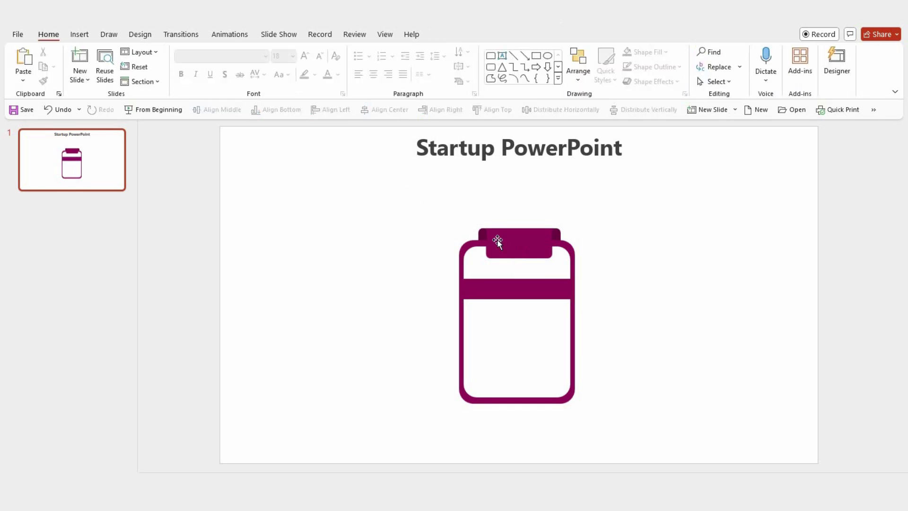
{"action": "left_click", "coordinate": [476, 266]}
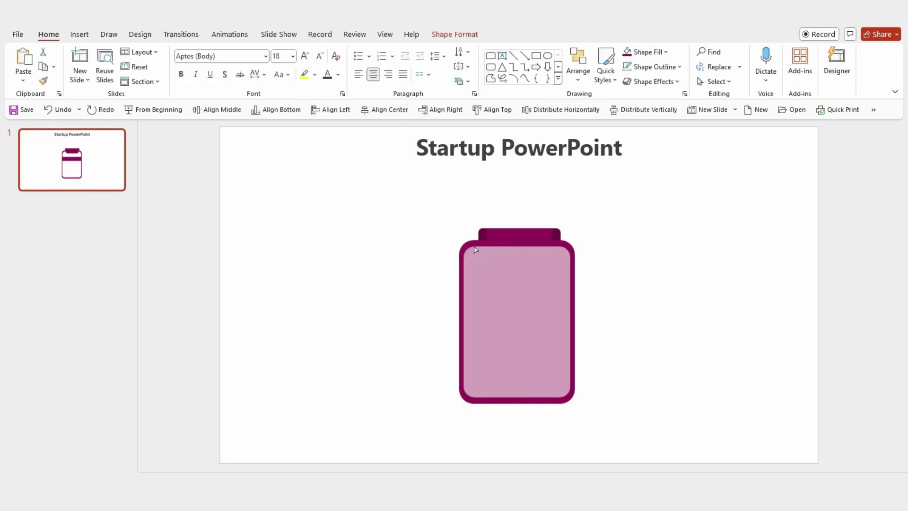
Select the clipboard pieces and place a copy of them to the right.
{"action": "left_click_drag", "start_coordinate": [479, 250], "coordinate": [476, 239]}
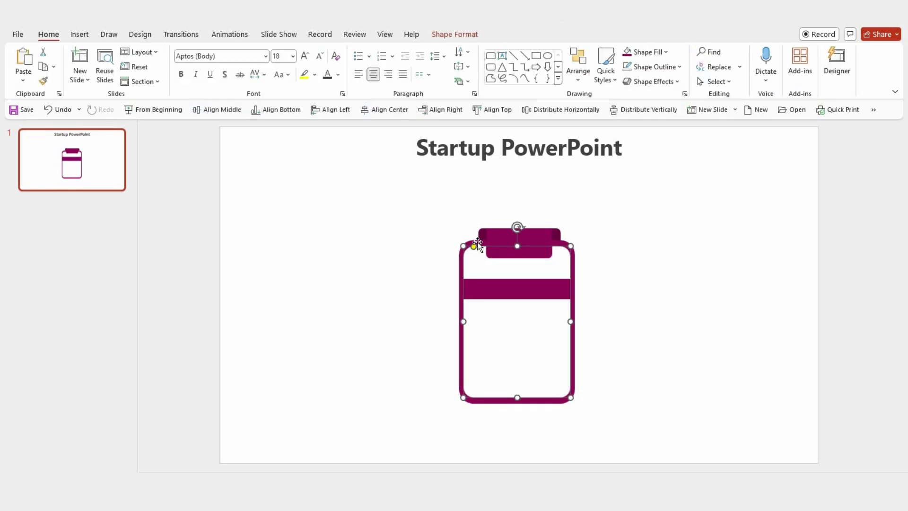
{"action": "left_click", "coordinate": [528, 233], "text": "shift"}
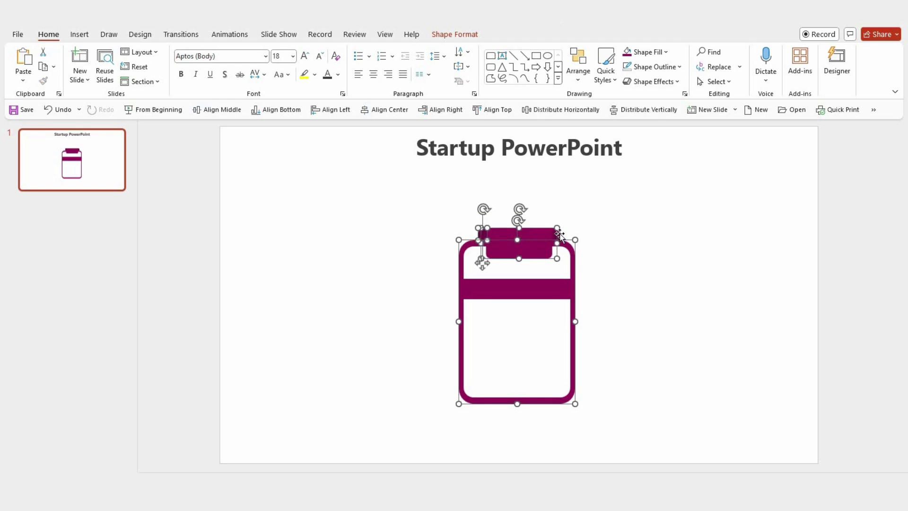
{"action": "left_click", "coordinate": [559, 235], "text": "shift"}
{"action": "key", "text": "ctrl+z"}
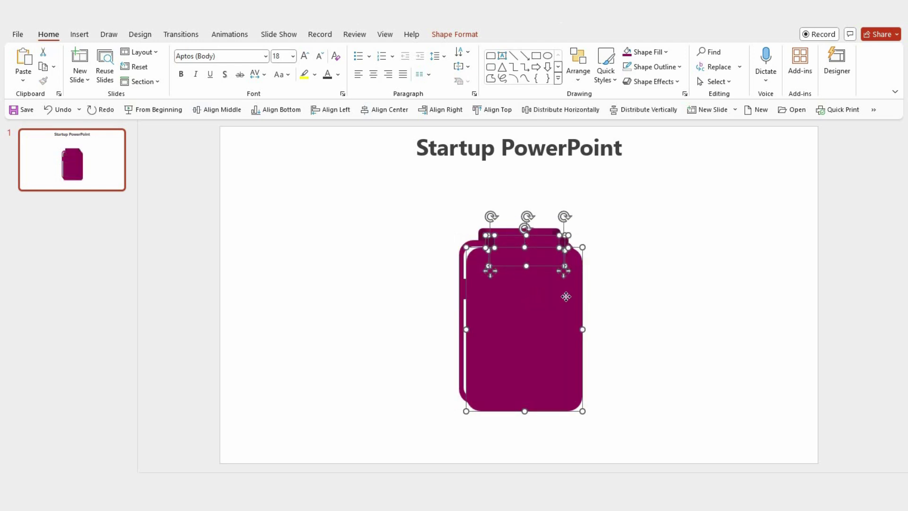
{"action": "left_click_drag", "start_coordinate": [567, 297], "coordinate": [666, 290]}
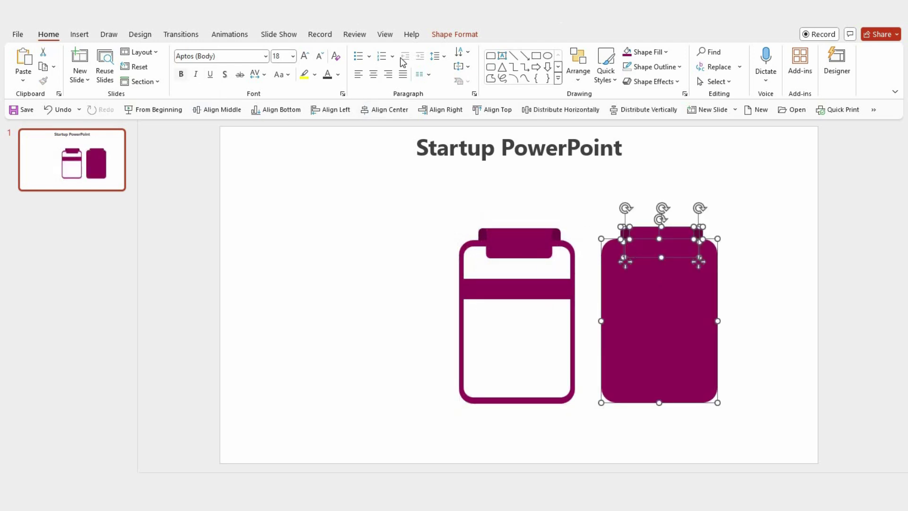
Merge the copied pieces with Union into one light grey silhouette.
{"action": "left_click", "coordinate": [447, 35]}
{"action": "left_click", "coordinate": [151, 82]}
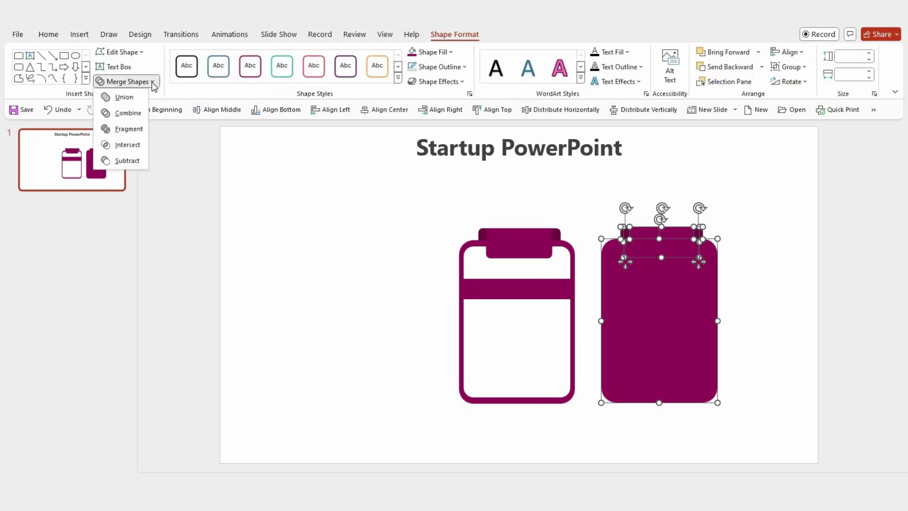
{"action": "left_click", "coordinate": [113, 95]}
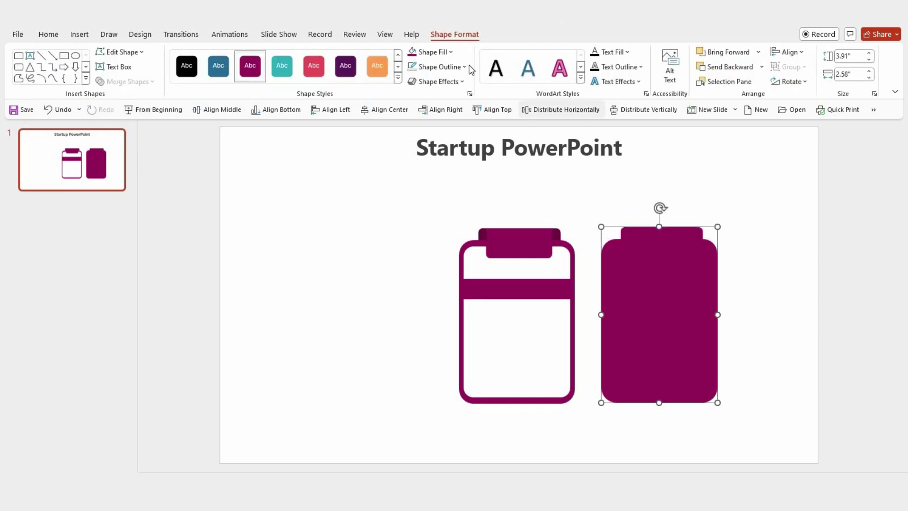
{"action": "left_click", "coordinate": [430, 52]}
{"action": "left_click", "coordinate": [430, 95]}
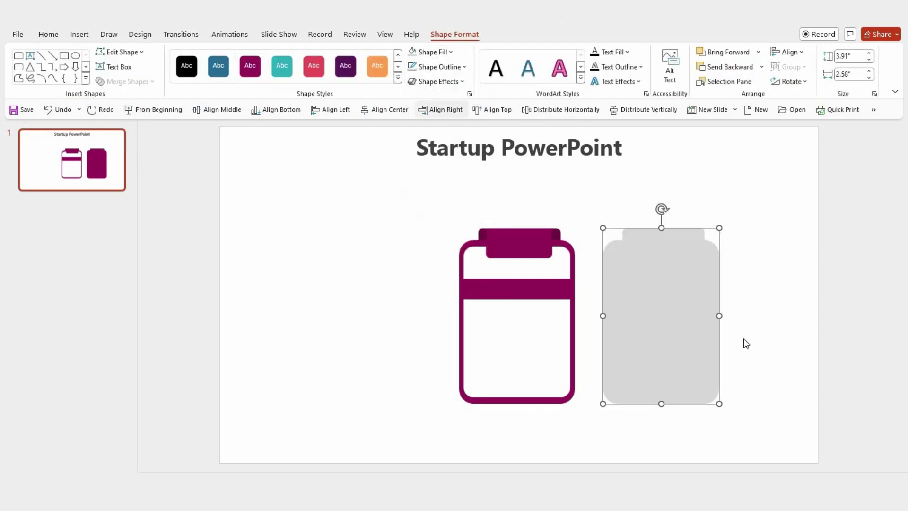
Move the grey silhouette onto the clipboard, send it to back, and nudge it down twice.
{"action": "left_click_drag", "start_coordinate": [614, 316], "coordinate": [541, 314]}
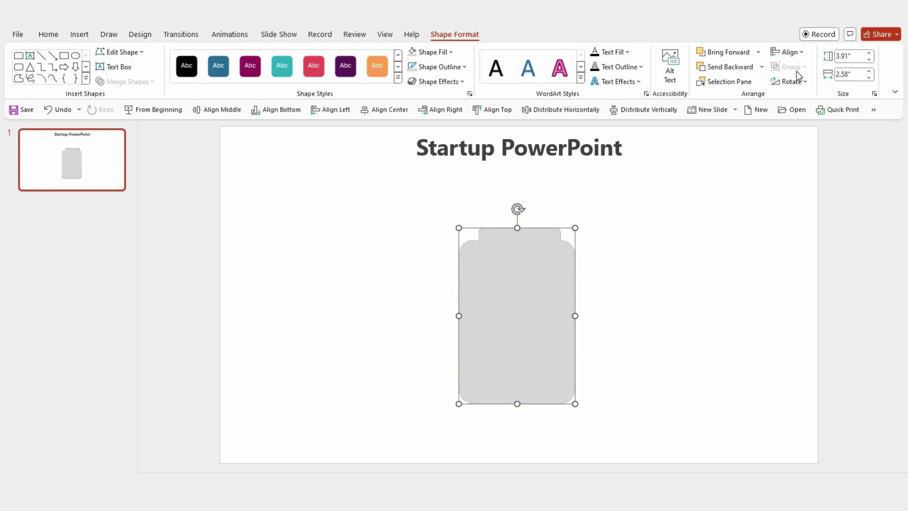
{"action": "left_click", "coordinate": [761, 67]}
{"action": "left_click", "coordinate": [750, 98]}
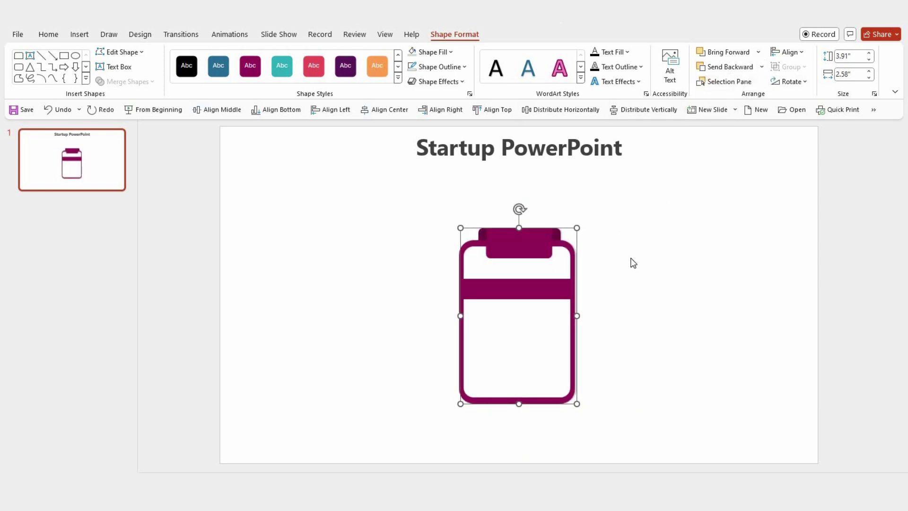
{"action": "key", "text": "Down"}
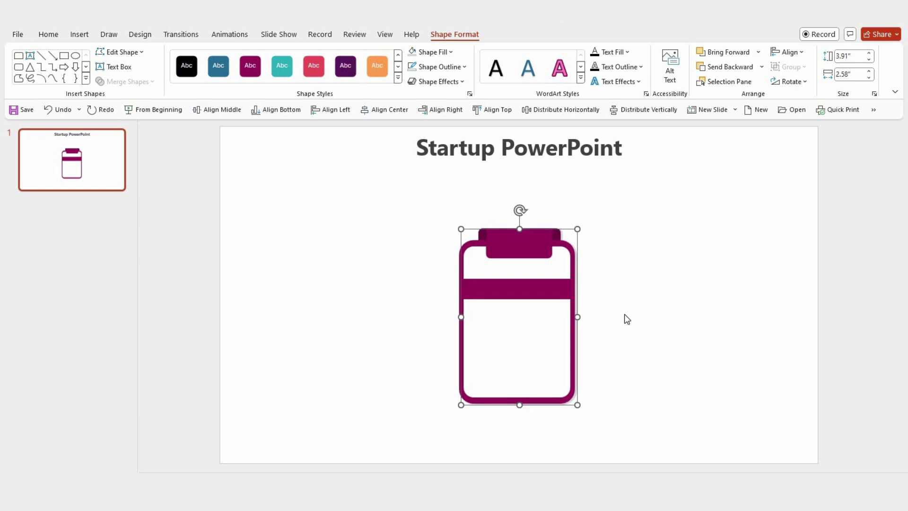
{"action": "key", "text": "Down"}
{"action": "left_click", "coordinate": [578, 328]}
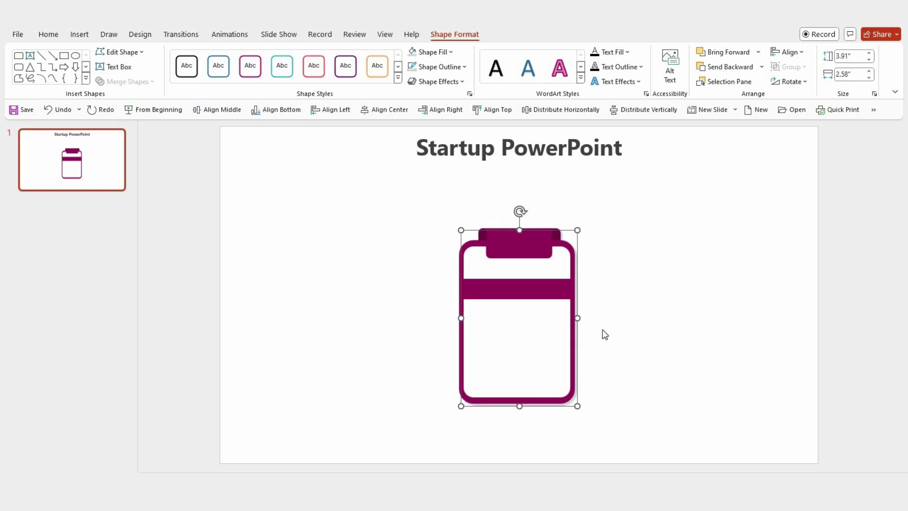
{"action": "left_click", "coordinate": [681, 343]}
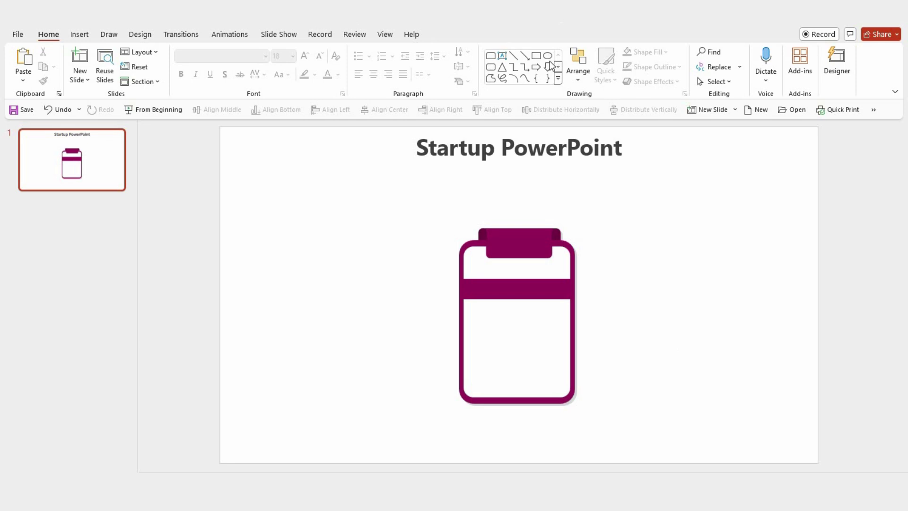
Draw a text box on the clip set to bold Georgia Pro Cond, 28 pt.
{"action": "left_click", "coordinate": [502, 55]}
{"action": "left_click_drag", "start_coordinate": [493, 235], "coordinate": [540, 252]}
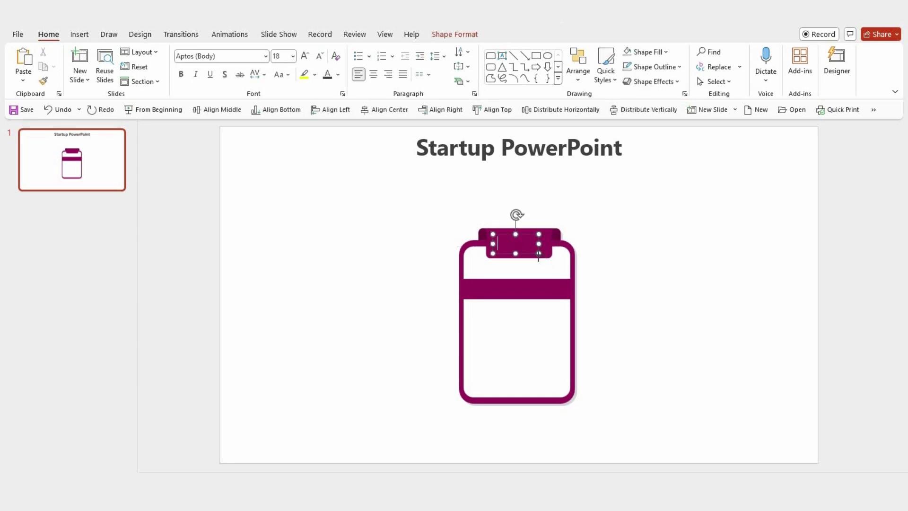
{"action": "left_click", "coordinate": [181, 74]}
{"action": "left_click", "coordinate": [209, 56]}
{"action": "type", "text": "Georgia"}
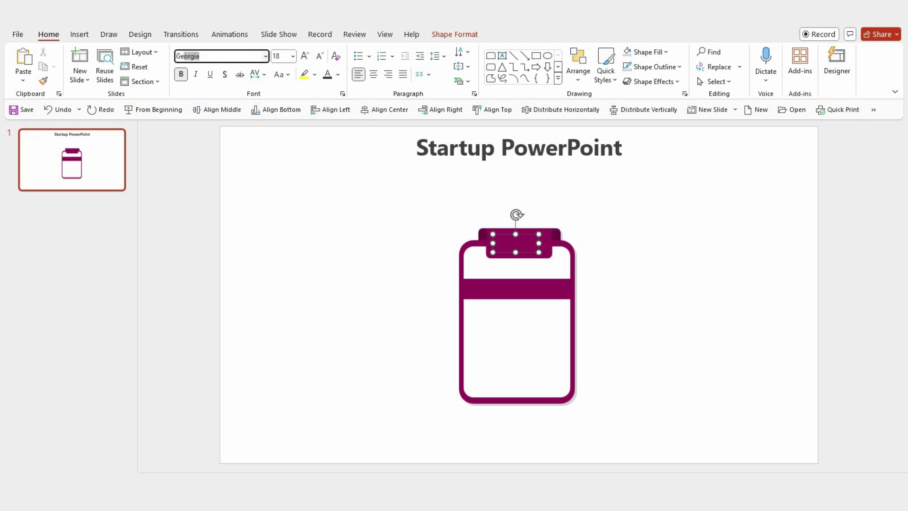
{"action": "type", "text": " Pro Cond"}
{"action": "key", "text": "Return"}
{"action": "left_click", "coordinate": [290, 56]}
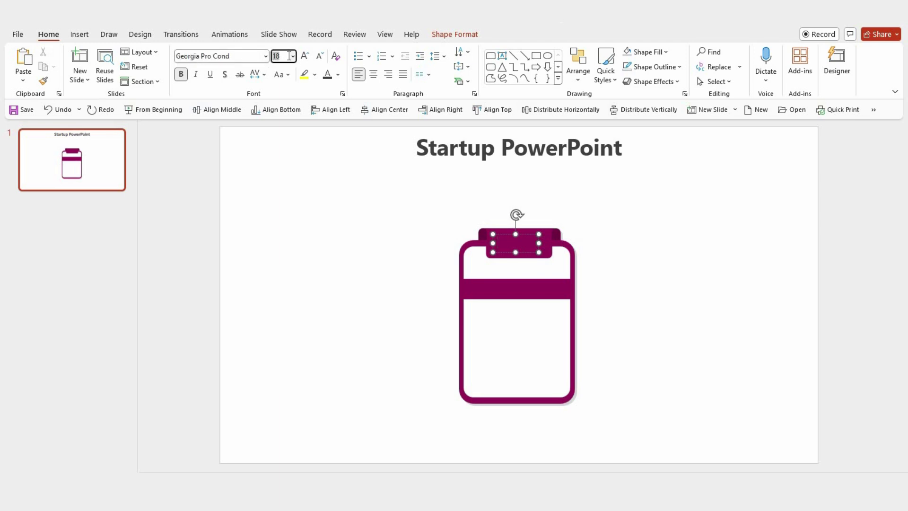
{"action": "type", "text": "28"}
{"action": "key", "text": "Return"}
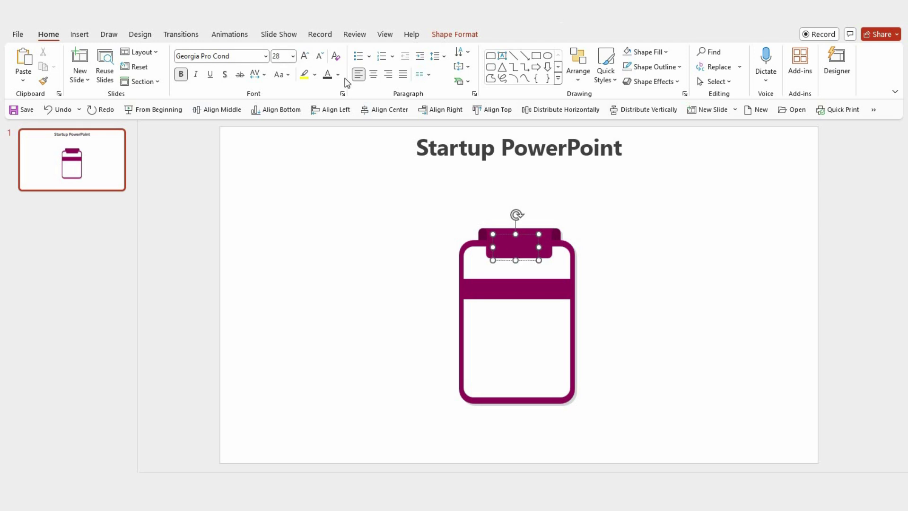
Type a white, centred "01" and nudge the box into position on the clip.
{"action": "left_click", "coordinate": [337, 74]}
{"action": "left_click", "coordinate": [329, 104]}
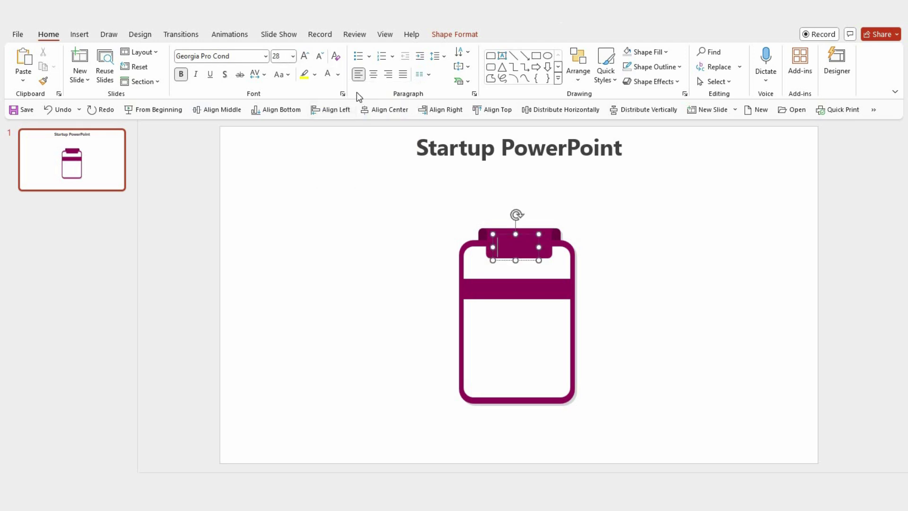
{"action": "left_click", "coordinate": [374, 74]}
{"action": "type", "text": "0"}
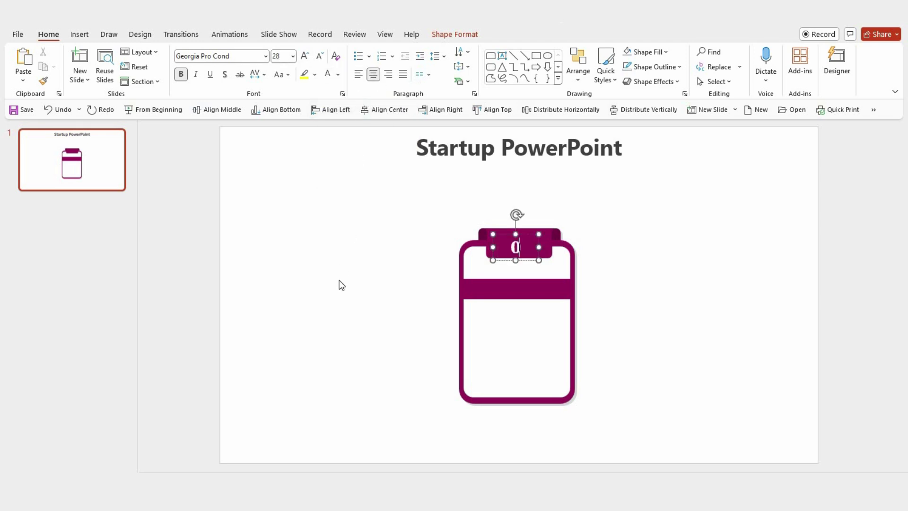
{"action": "type", "text": "1"}
{"action": "key", "text": "Escape"}
{"action": "key", "text": "Up"}
{"action": "key", "text": "Up"}
{"action": "key", "text": "Up"}
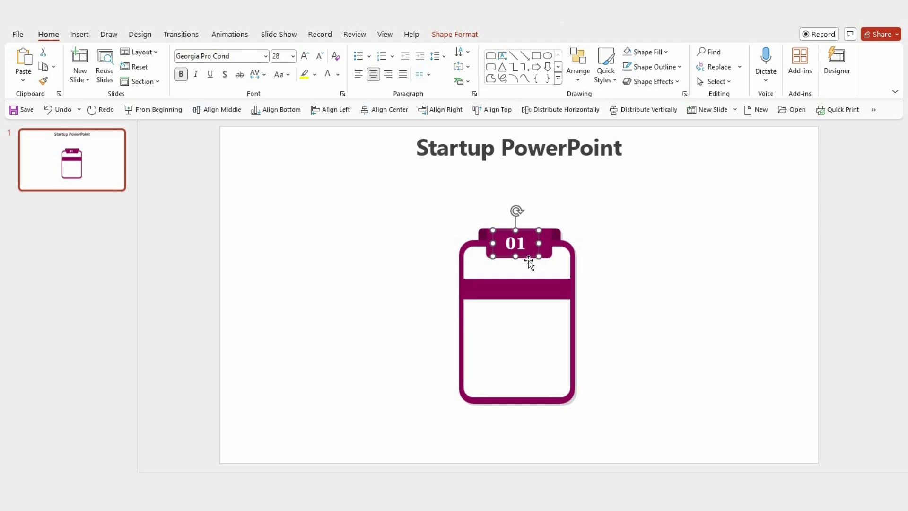
{"action": "key", "text": "ctrl+Right"}
Draw a text box below the band set to bold Georgia, 12 pt.
{"action": "left_click", "coordinate": [611, 294]}
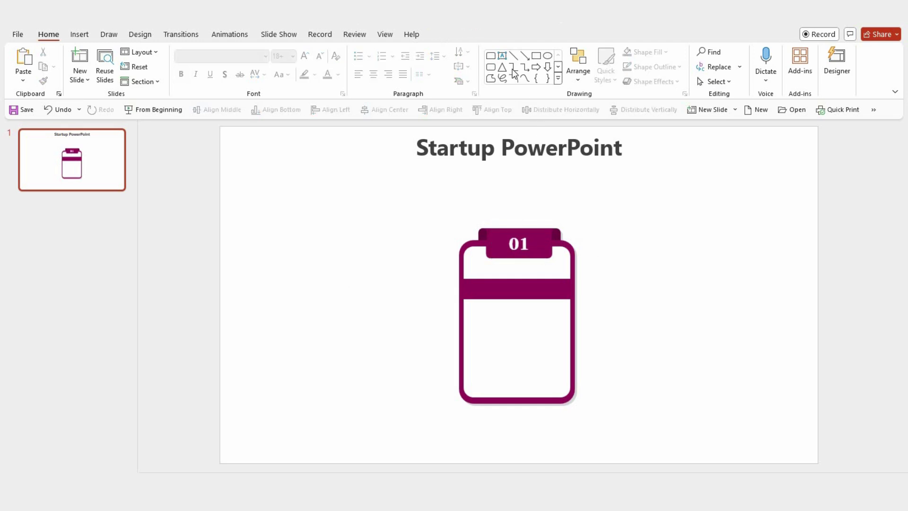
{"action": "left_click", "coordinate": [502, 55]}
{"action": "left_click_drag", "start_coordinate": [478, 318], "coordinate": [561, 366]}
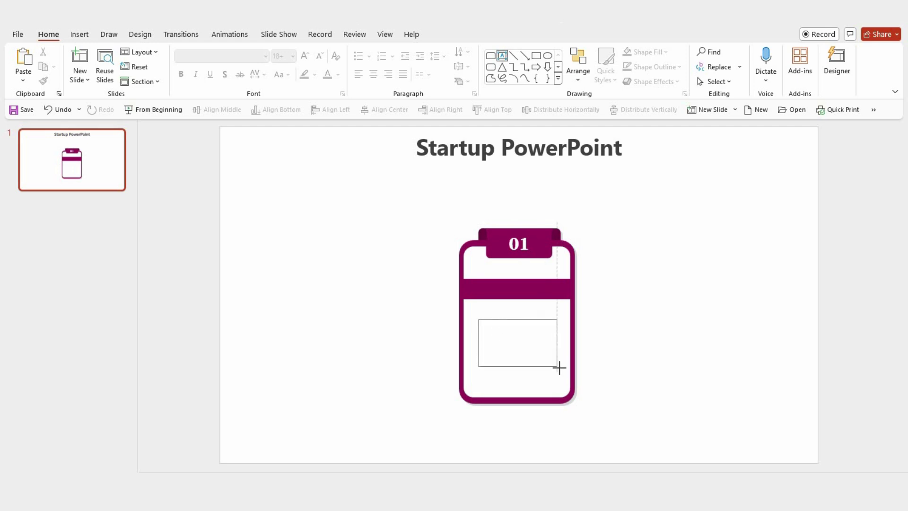
{"action": "key", "text": "Escape"}
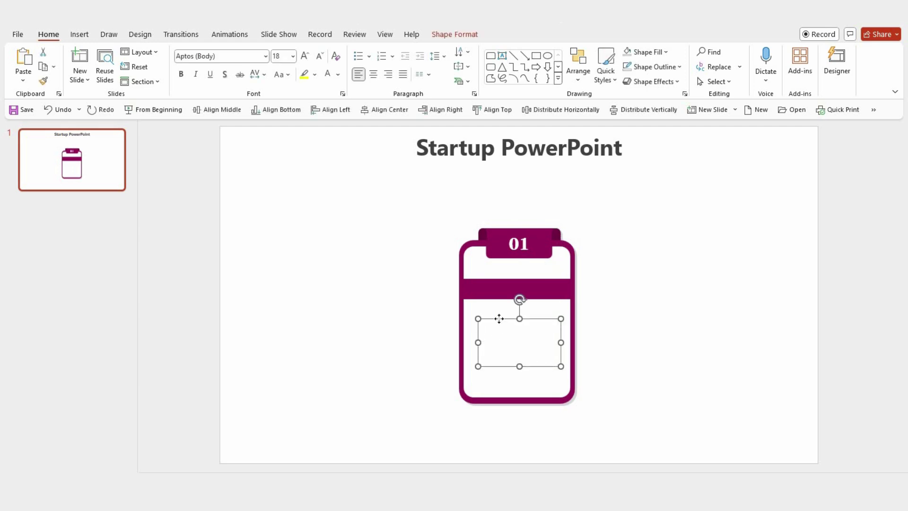
{"action": "left_click", "coordinate": [181, 75]}
{"action": "left_click", "coordinate": [202, 56]}
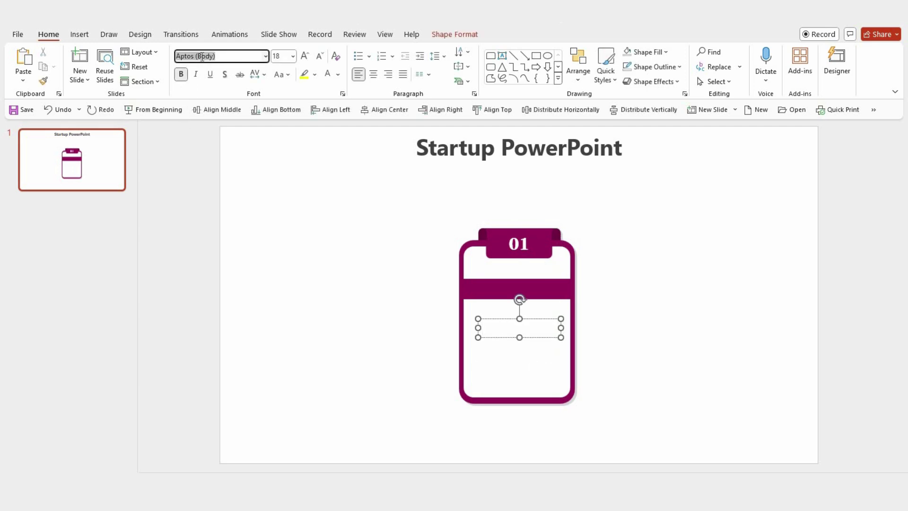
{"action": "type", "text": "G"}
{"action": "key", "text": "Delete"}
{"action": "left_click", "coordinate": [282, 55]}
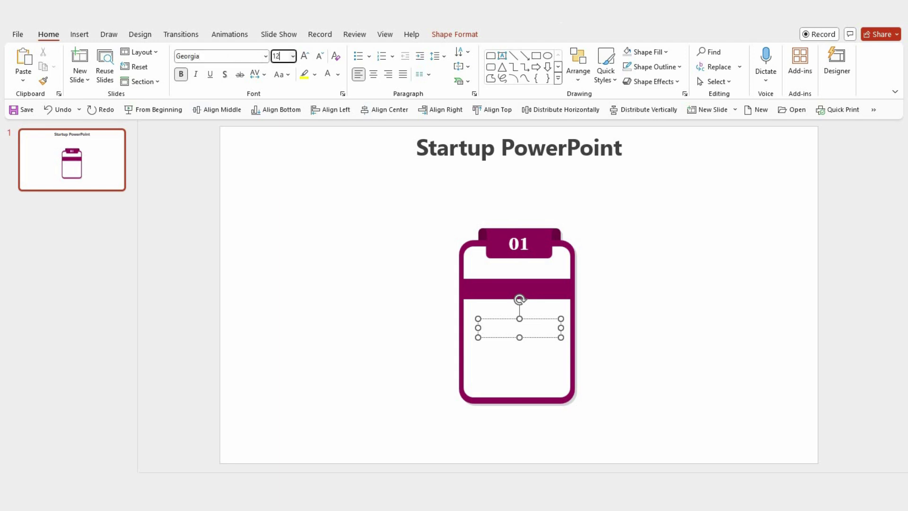
{"action": "key", "text": "Return"}
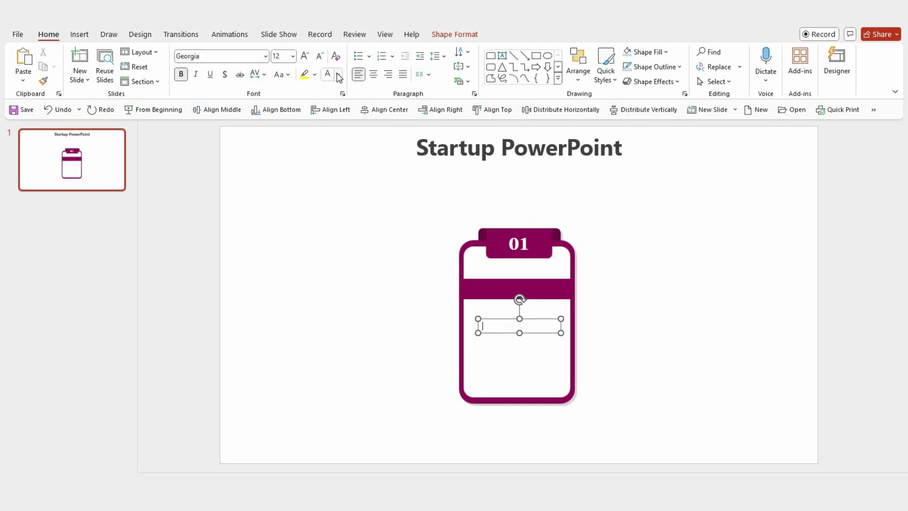
Type a dark, centred "Caption 1" and Ctrl-drag a copy just below it.
{"action": "left_click", "coordinate": [338, 74]}
{"action": "left_click", "coordinate": [337, 138]}
{"action": "left_click", "coordinate": [375, 75]}
{"action": "type", "text": "Cap"}
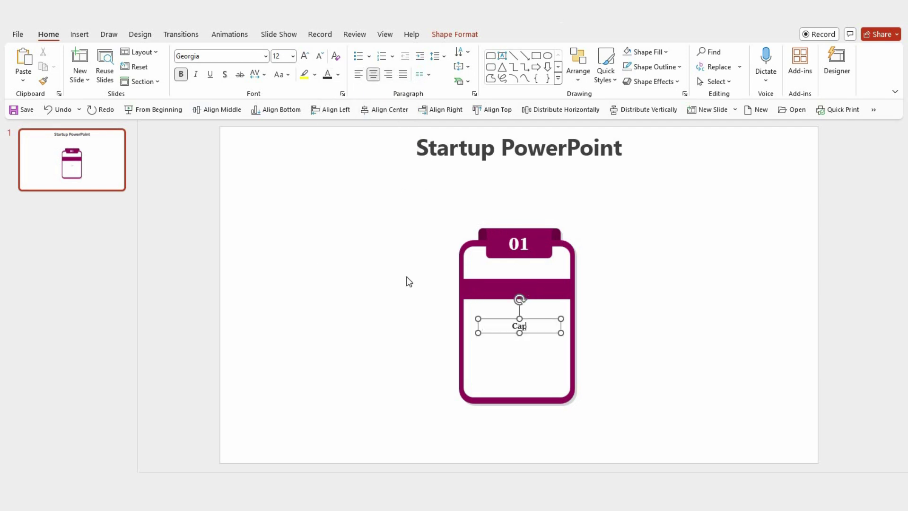
{"action": "type", "text": "tion"}
{"action": "type", "text": " 1"}
{"action": "left_click", "coordinate": [538, 333]}
{"action": "key", "text": "Up"}
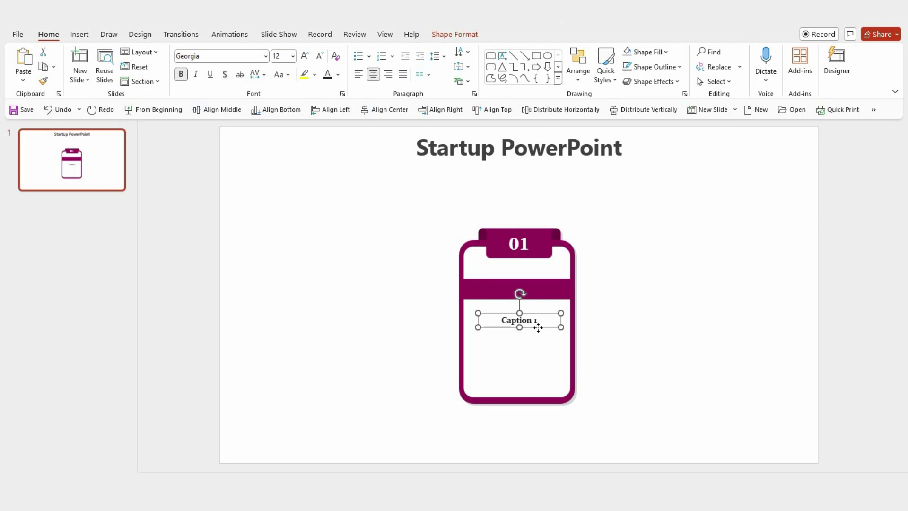
{"action": "left_click_drag", "start_coordinate": [538, 330], "coordinate": [542, 340]}
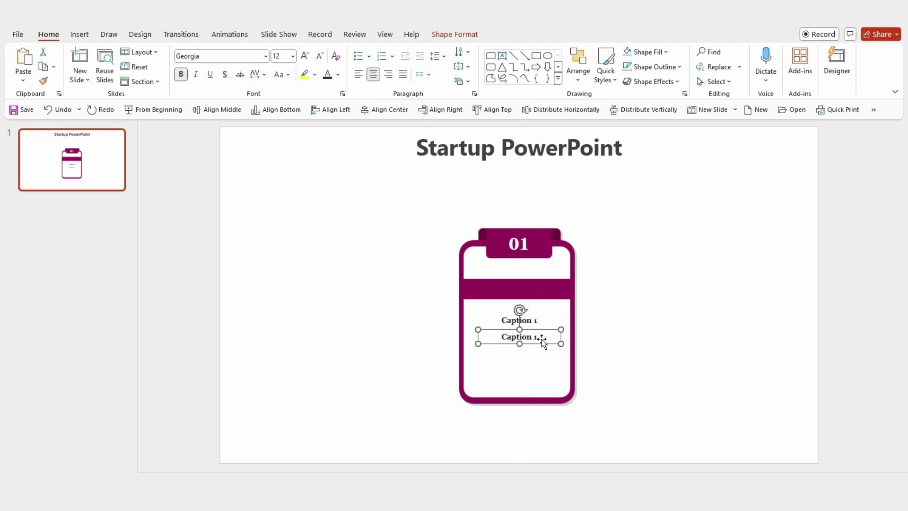
Unbold the copied caption and change its font to Georgia Pro Light.
{"action": "key", "text": "ctrl+b"}
{"action": "left_click", "coordinate": [213, 56]}
{"action": "left_click", "coordinate": [213, 57]}
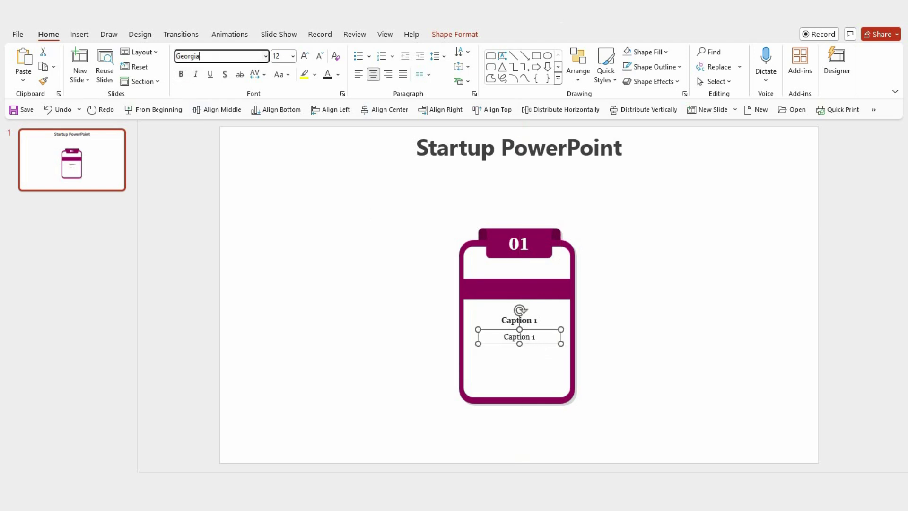
{"action": "key", "text": "End"}
{"action": "type", "text": "L"}
{"action": "key", "text": "Return"}
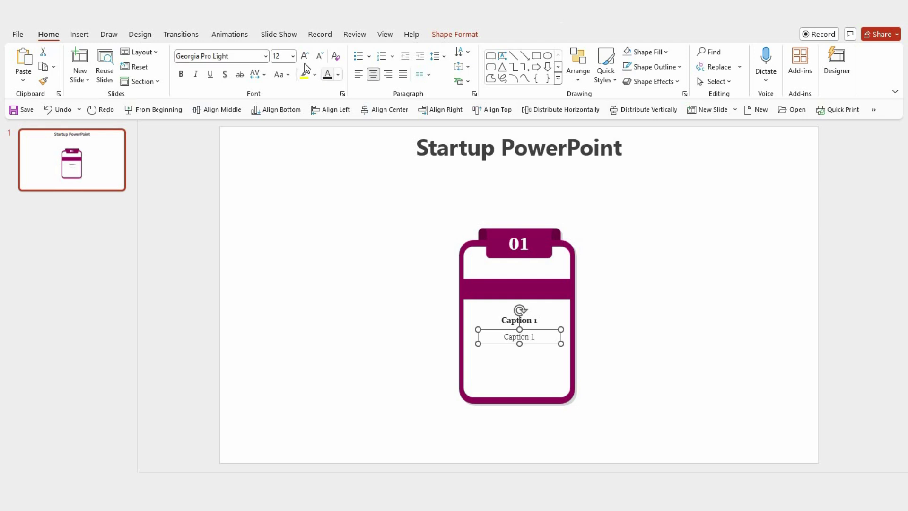
Replace the copy's text with "This slide is an editable slide with all your needs.".
{"action": "left_click", "coordinate": [532, 337]}
{"action": "key", "text": "ctrl+a"}
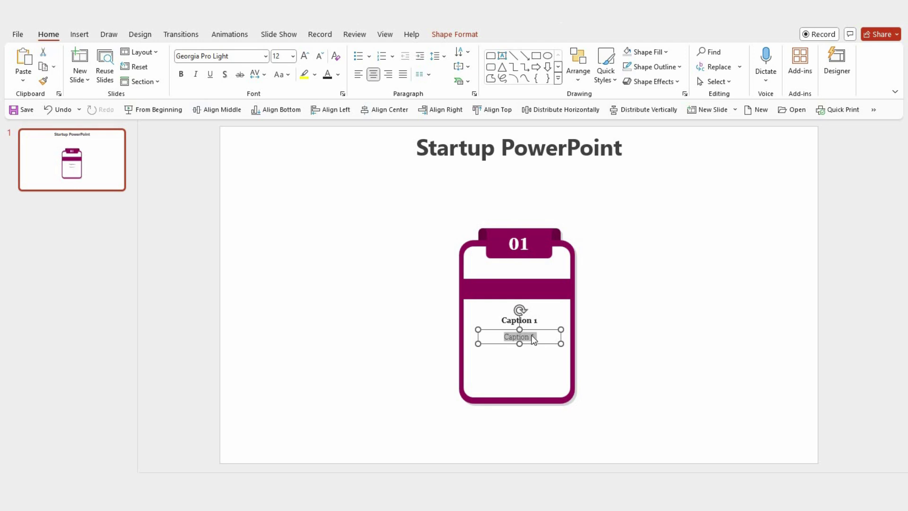
{"action": "key", "text": "Delete"}
{"action": "type", "text": "slide is an "}
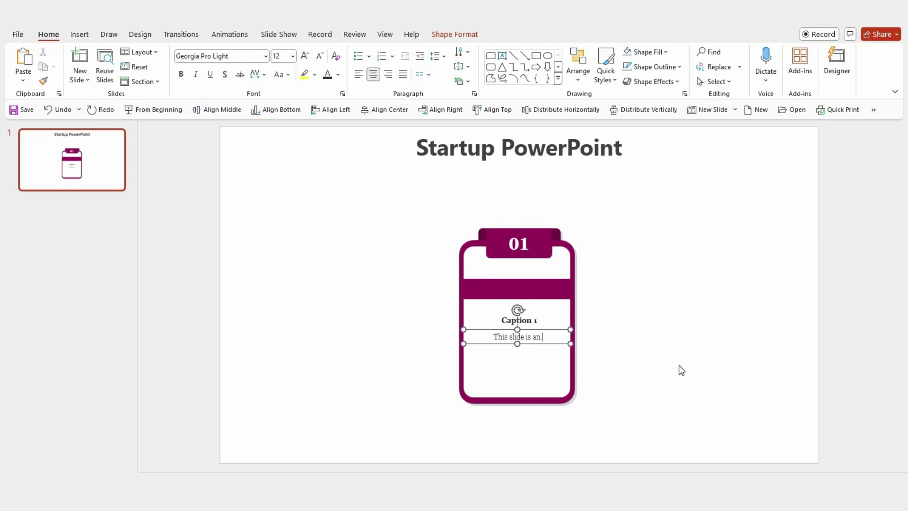
{"action": "type", "text": "editable"}
{"action": "type", "text": " slide"}
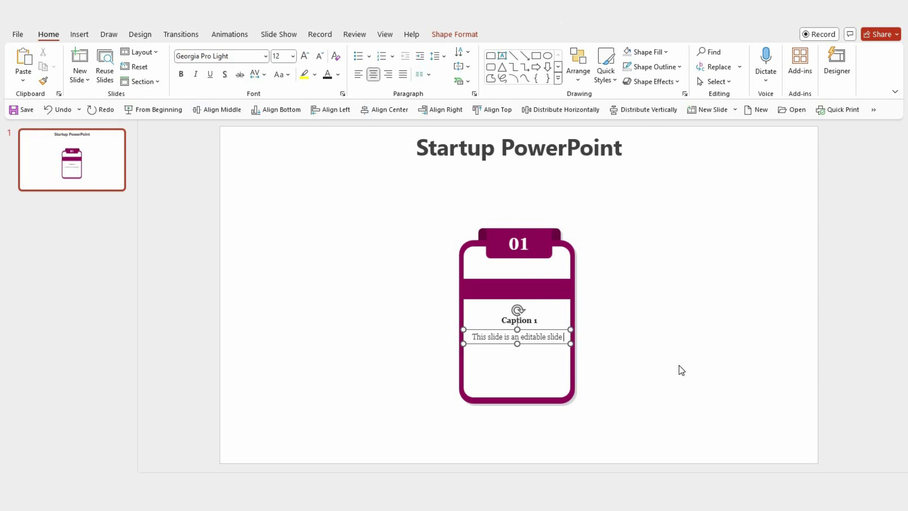
{"action": "type", "text": " with all your"}
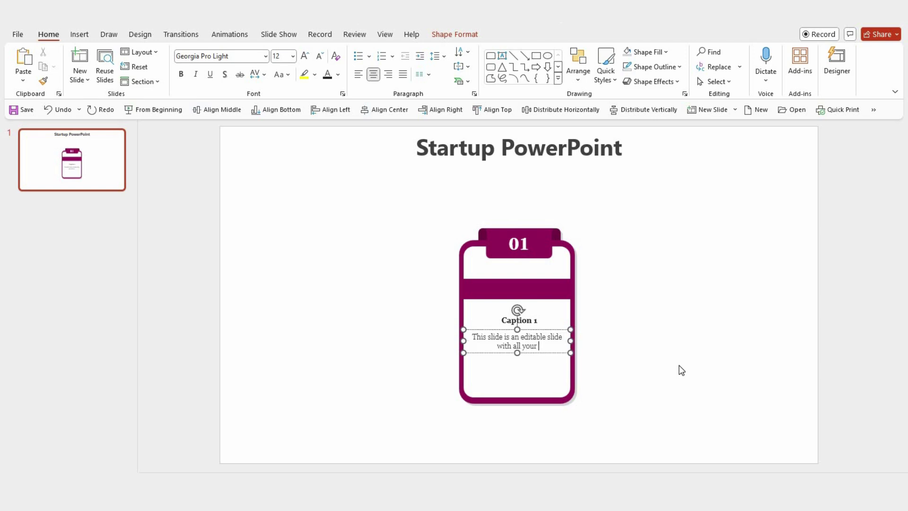
{"action": "type", "text": " needs. Adapt it"}
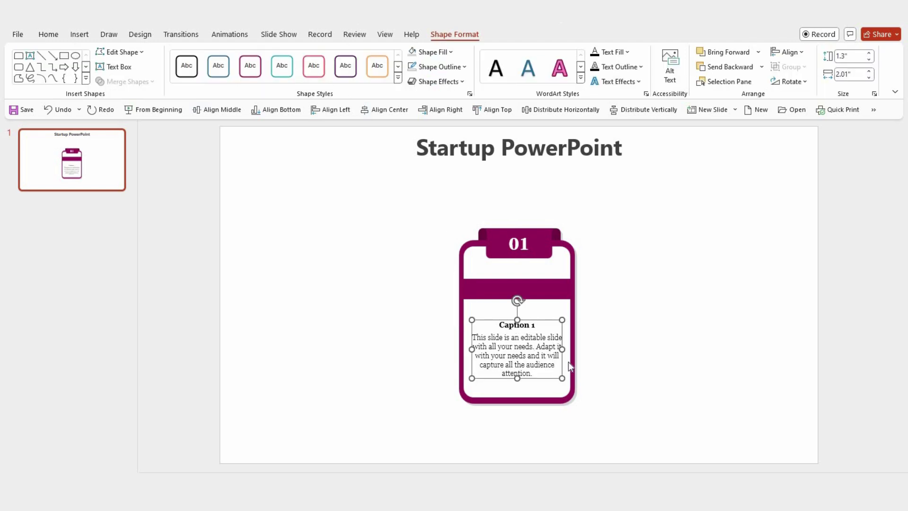
Group every shape of the first card into one object and move it toward the slide's left.
{"action": "left_click_drag", "start_coordinate": [441, 208], "coordinate": [627, 440]}
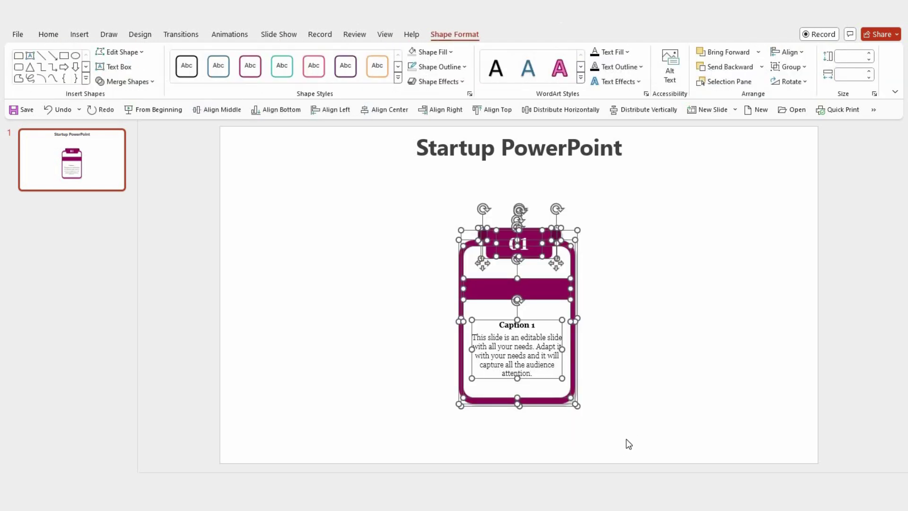
{"action": "key", "text": "ctrl+g"}
{"action": "left_click", "coordinate": [626, 440]}
{"action": "left_click", "coordinate": [572, 325]}
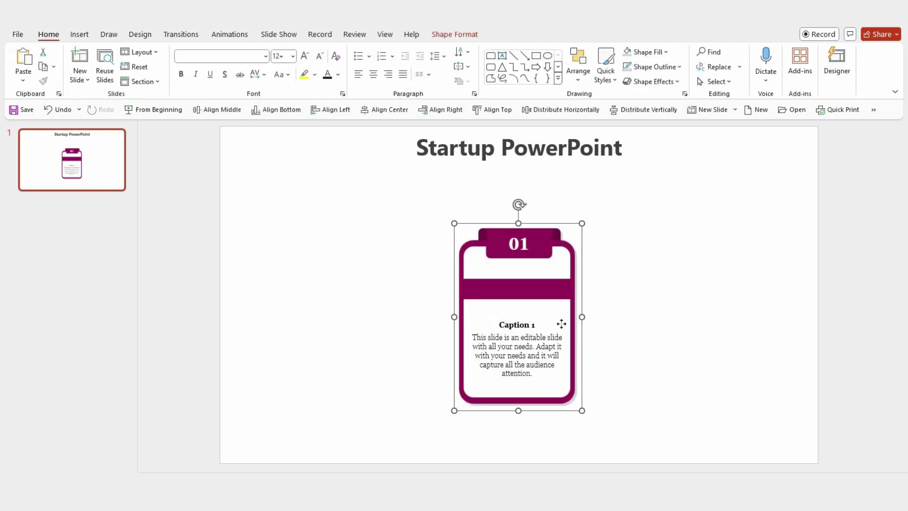
{"action": "mouse_move", "coordinate": [563, 324]}
{"action": "left_mouse_down"}
{"action": "mouse_move", "coordinate": [369, 317]}
{"action": "mouse_move", "coordinate": [364, 307]}
{"action": "mouse_move", "coordinate": [490, 310]}
{"action": "left_mouse_up"}
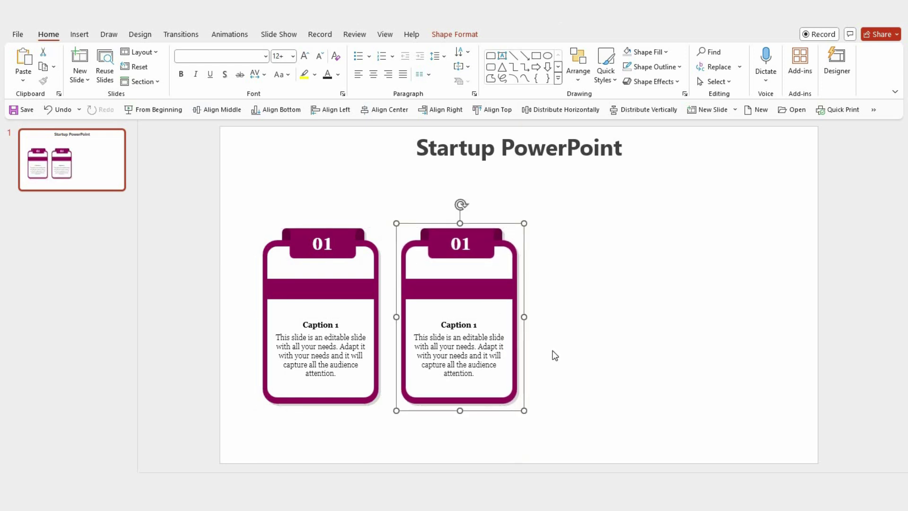
Duplicate the card to make four in a row, select all four and nudge them left.
{"action": "key", "text": "ctrl+d"}
{"action": "key", "text": "ctrl+d"}
{"action": "left_click", "coordinate": [615, 351], "text": "shift"}
{"action": "left_click", "coordinate": [480, 348], "text": "shift"}
{"action": "left_click", "coordinate": [358, 357], "text": "shift"}
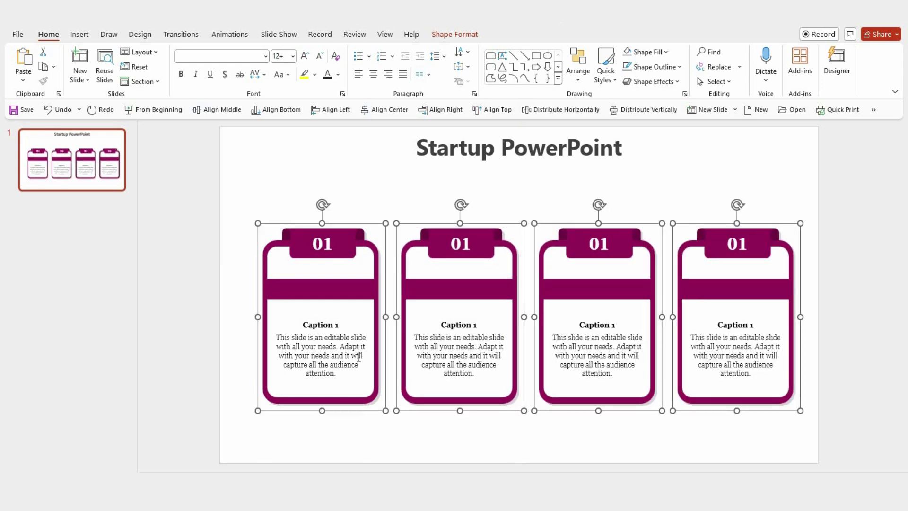
{"action": "left_click", "coordinate": [201, 110]}
{"action": "left_click_drag", "start_coordinate": [429, 284], "coordinate": [423, 284]}
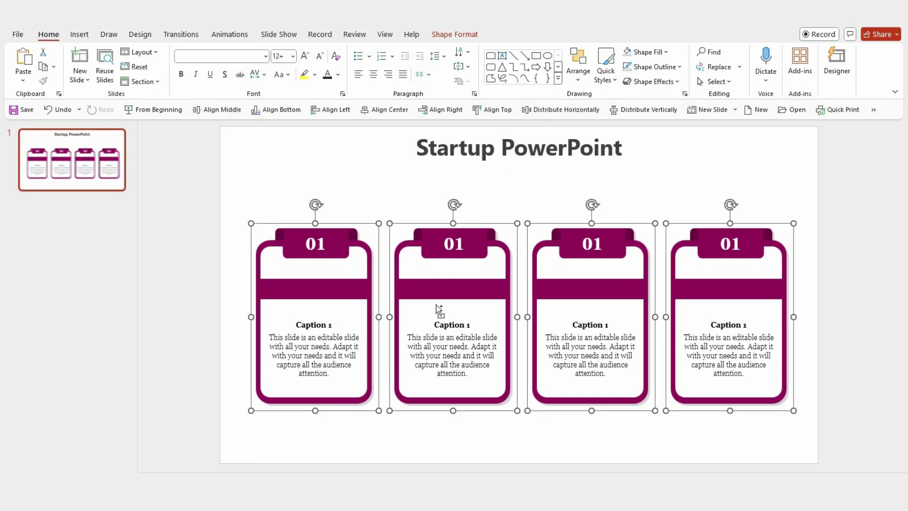
Group the four cards and centre the group horizontally and vertically on the slide.
{"action": "key", "text": "ctrl+g"}
{"action": "left_click", "coordinate": [384, 110]}
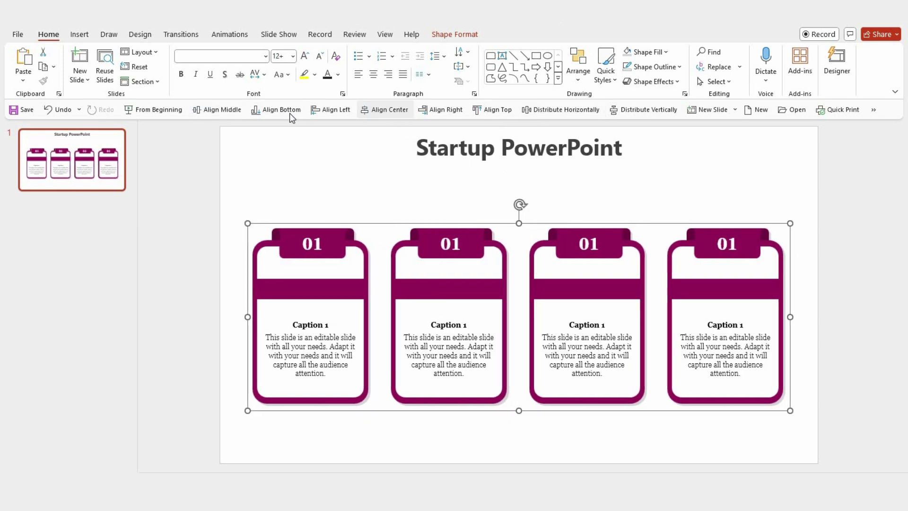
{"action": "left_click", "coordinate": [227, 110]}
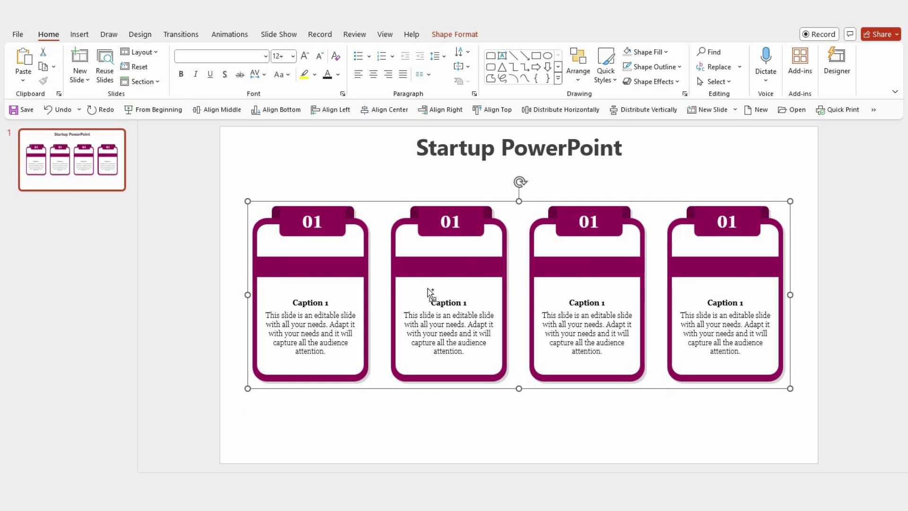
{"action": "left_click", "coordinate": [447, 434]}
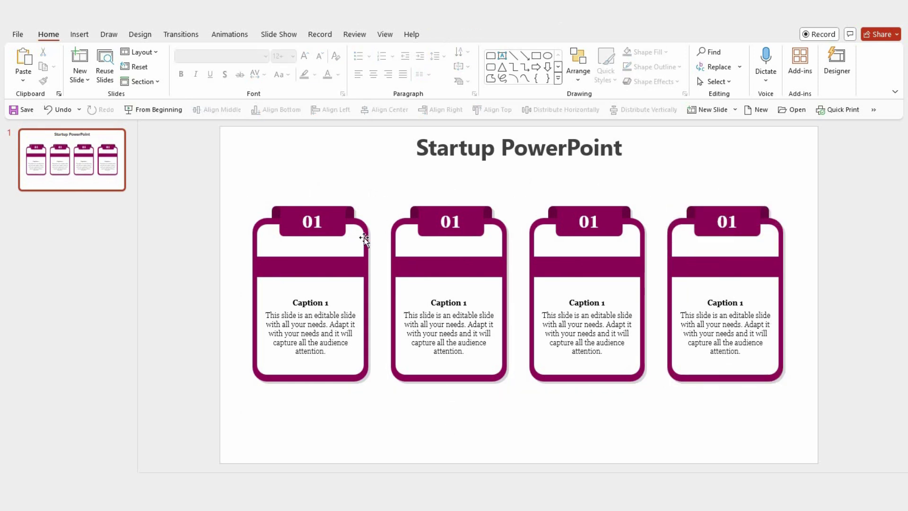
Recolour the first card's tab, band and outline dark purple, with a matching purple fold.
{"action": "left_click", "coordinate": [342, 217]}
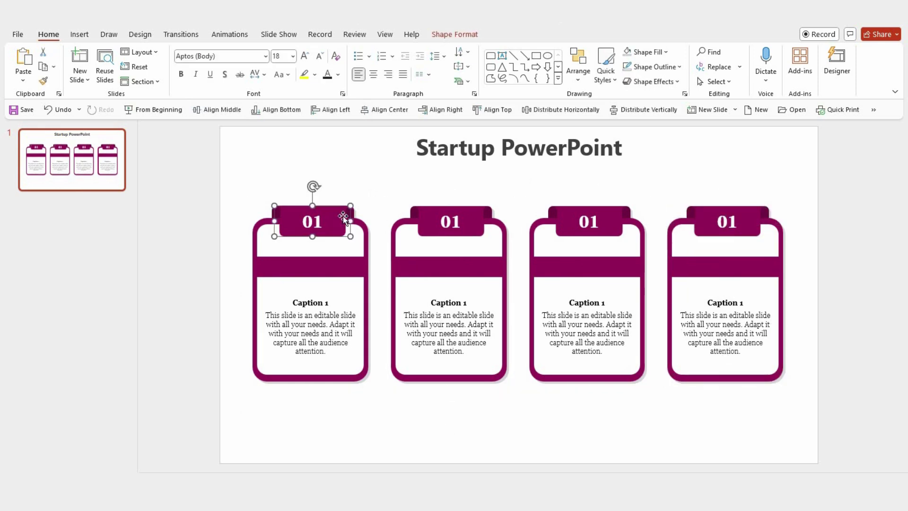
{"action": "left_click", "coordinate": [359, 259], "text": "shift"}
{"action": "left_click", "coordinate": [368, 235], "text": "shift"}
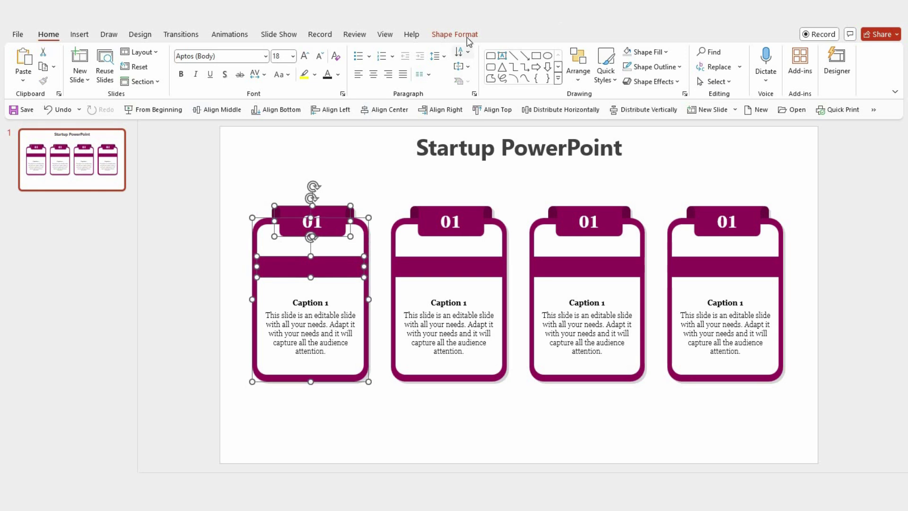
{"action": "left_click", "coordinate": [457, 36]}
{"action": "left_click", "coordinate": [452, 51]}
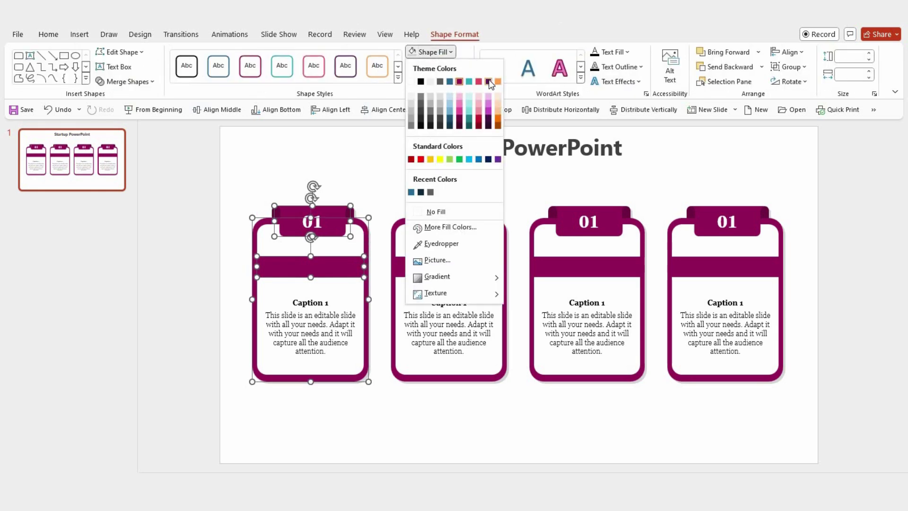
{"action": "left_click", "coordinate": [488, 82]}
{"action": "left_click", "coordinate": [352, 212]}
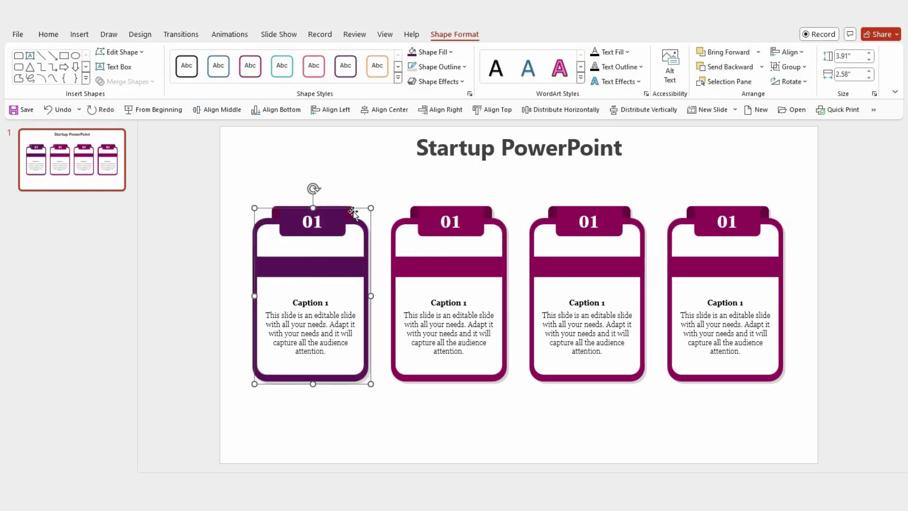
{"action": "left_click", "coordinate": [350, 212]}
{"action": "left_click", "coordinate": [453, 52]}
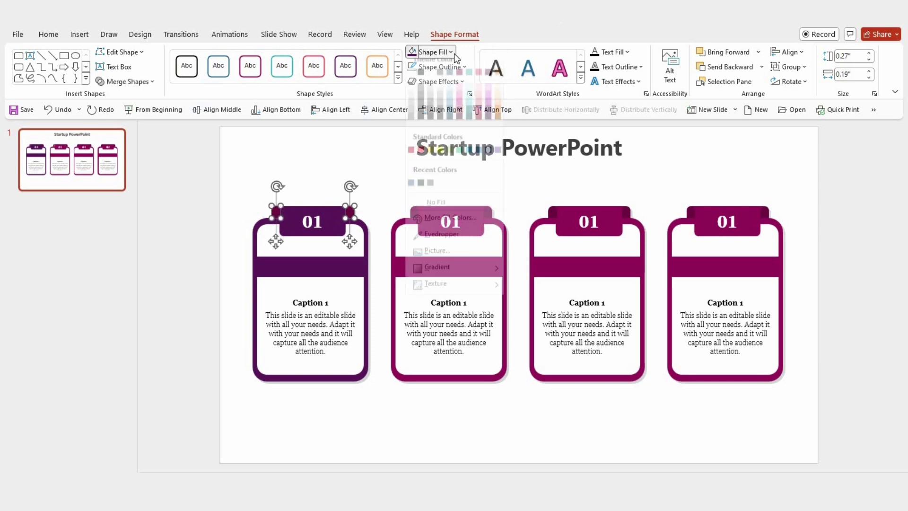
{"action": "left_click", "coordinate": [480, 122]}
{"action": "left_click", "coordinate": [397, 203]}
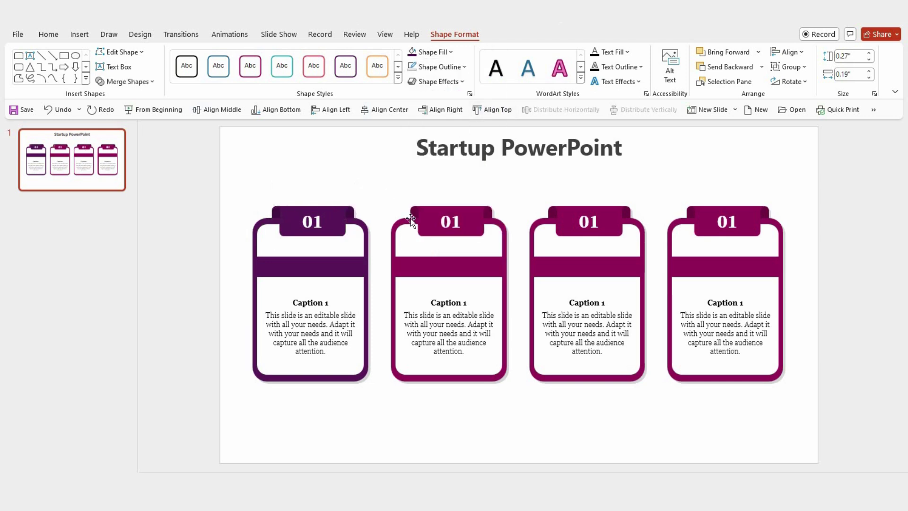
Relabel the second card as 02 with the heading Caption 2.
{"action": "left_click", "coordinate": [461, 222]}
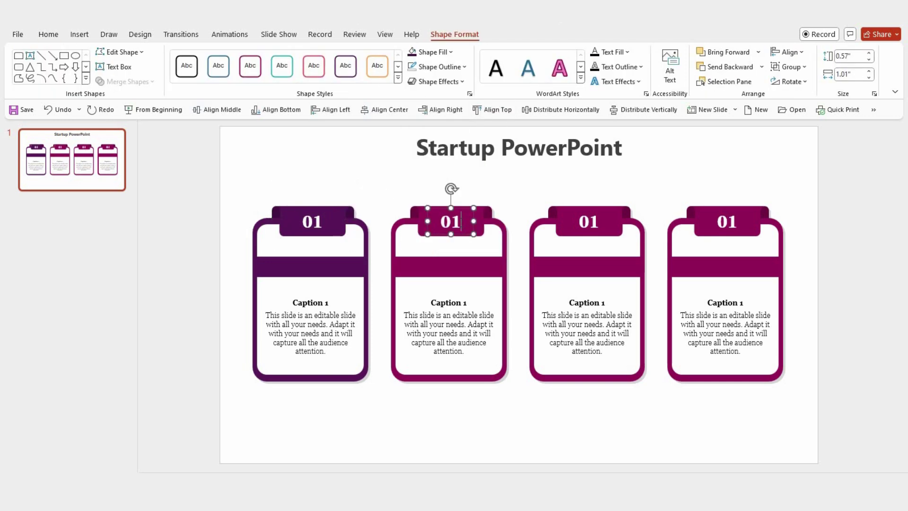
{"action": "key", "text": "BackSpace"}
{"action": "type", "text": "2"}
{"action": "left_click", "coordinate": [466, 302]}
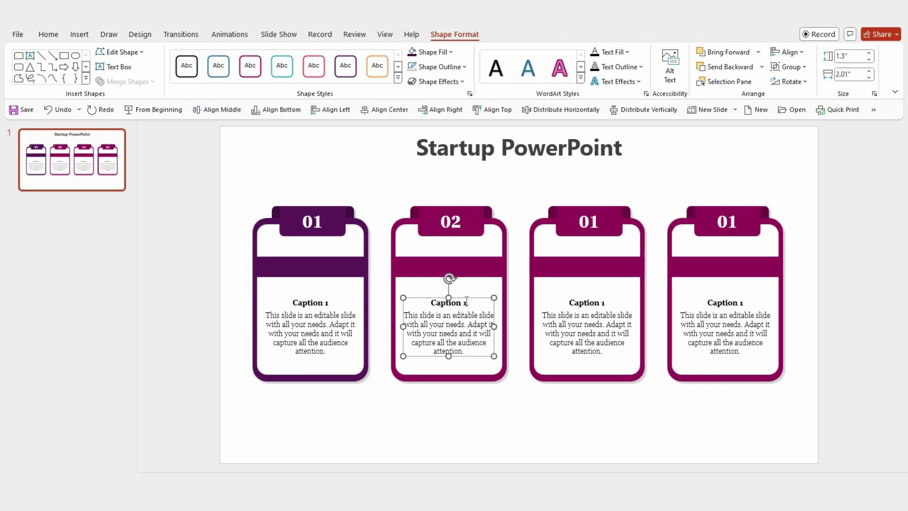
{"action": "key", "text": "BackSpace"}
{"action": "type", "text": "2"}
{"action": "left_click", "coordinate": [518, 234]}
Relabel the third card as 03 with the heading Caption 3.
{"action": "left_click", "coordinate": [600, 219]}
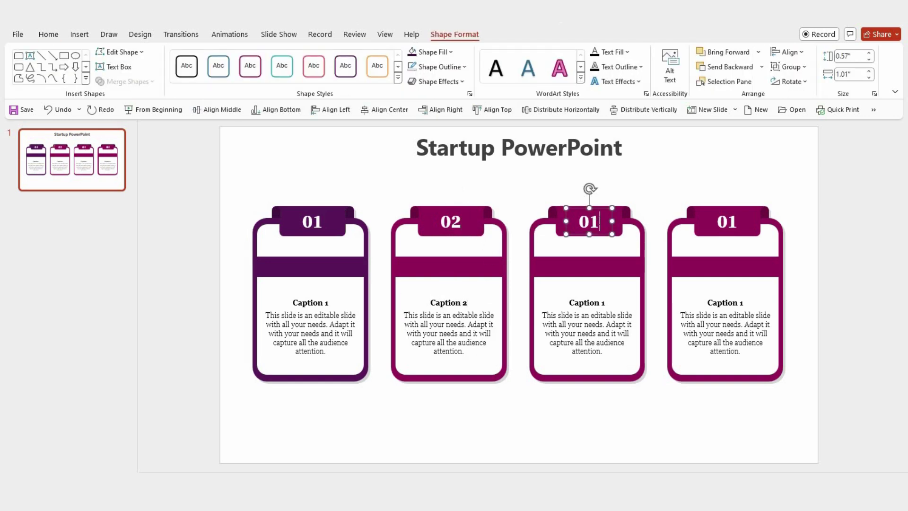
{"action": "key", "text": "BackSpace"}
{"action": "type", "text": "3"}
{"action": "left_click", "coordinate": [610, 305]}
{"action": "key", "text": "BackSpace"}
{"action": "type", "text": "3"}
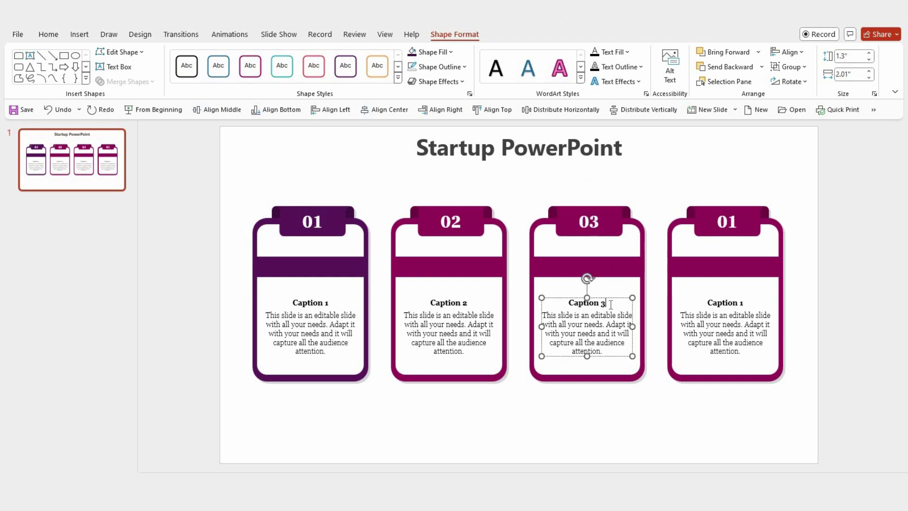
Recolour the third card's band, tab and frame pink-red, with dark red corner tabs.
{"action": "left_click", "coordinate": [615, 261]}
{"action": "left_click", "coordinate": [623, 218], "text": "shift"}
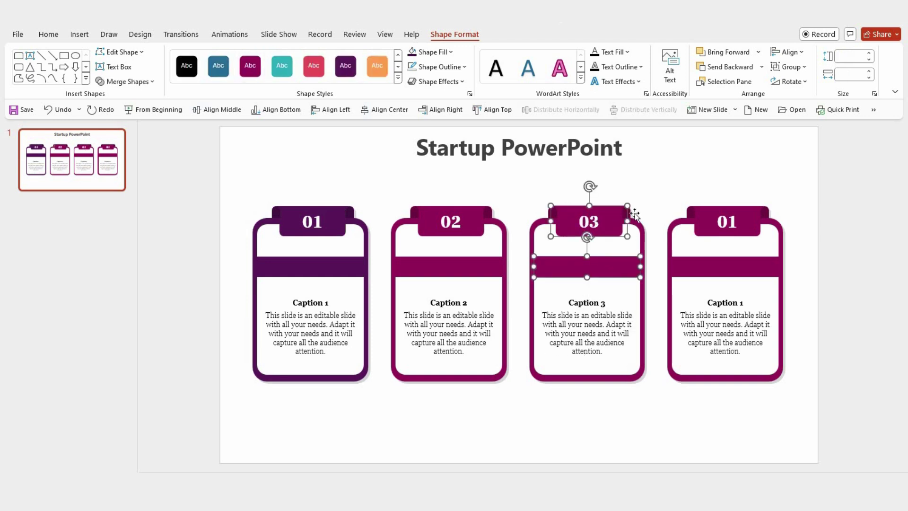
{"action": "left_click", "coordinate": [642, 223], "text": "shift"}
{"action": "left_click", "coordinate": [452, 52]}
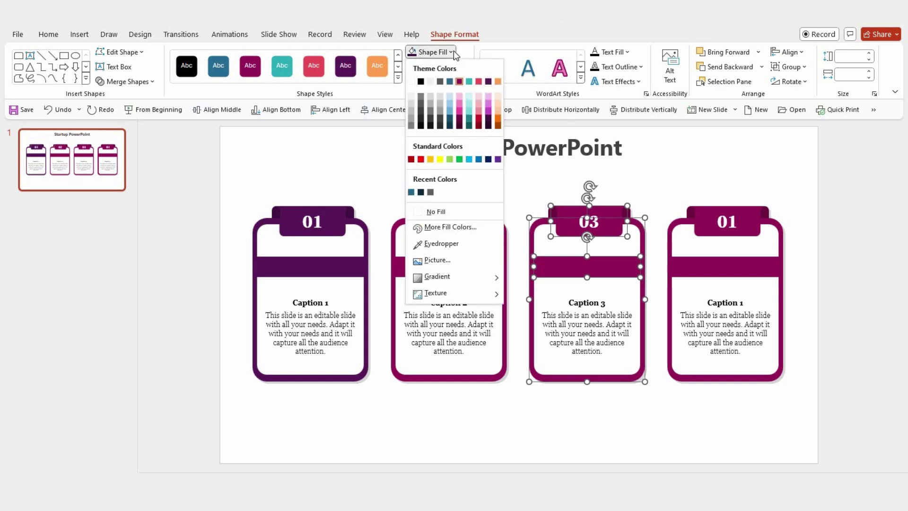
{"action": "left_click", "coordinate": [479, 82]}
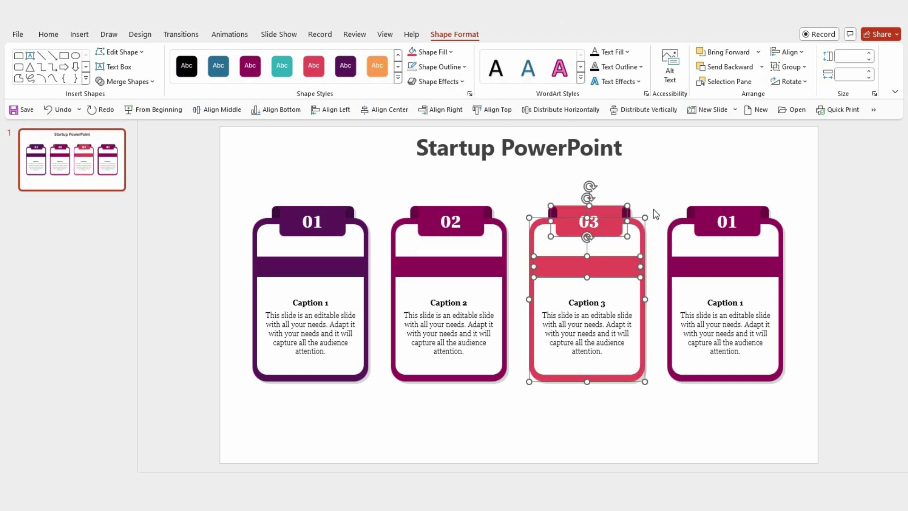
{"action": "left_click", "coordinate": [553, 212]}
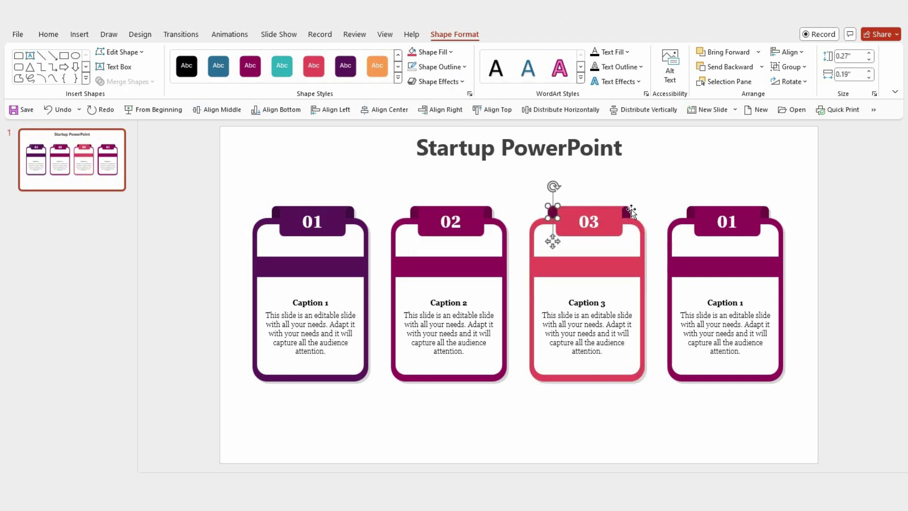
{"action": "left_click", "coordinate": [627, 208], "text": "shift"}
{"action": "left_click", "coordinate": [451, 55]}
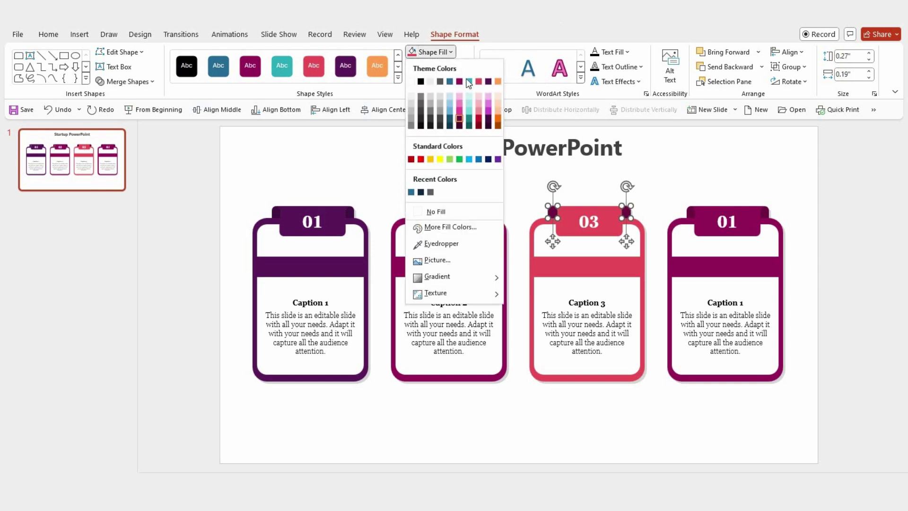
{"action": "left_click", "coordinate": [479, 121]}
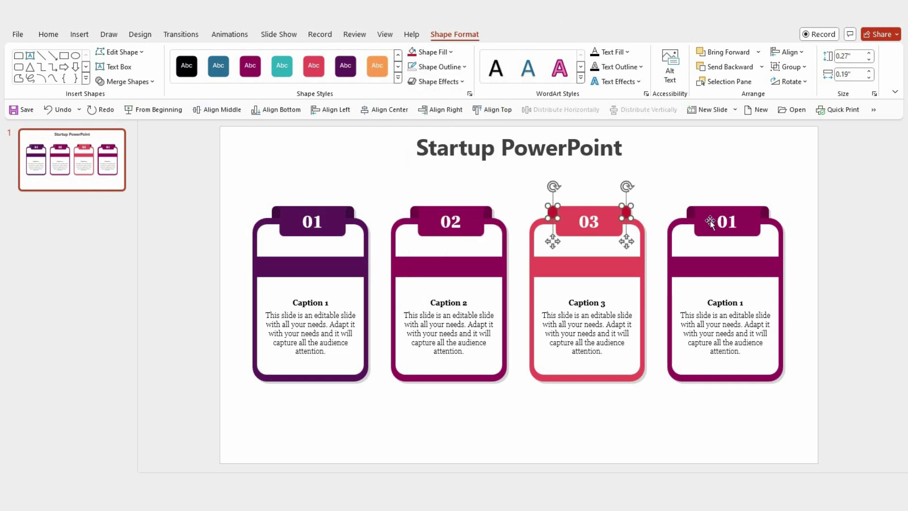
Relabel the fourth card as 04 with the heading Caption 4.
{"action": "left_click", "coordinate": [736, 222]}
{"action": "key", "text": "BackSpace"}
{"action": "type", "text": "4"}
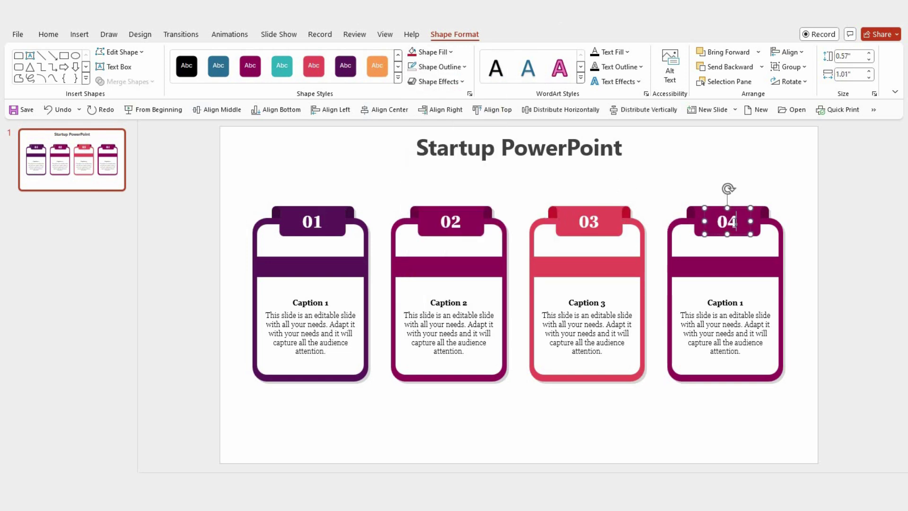
{"action": "left_click", "coordinate": [745, 303]}
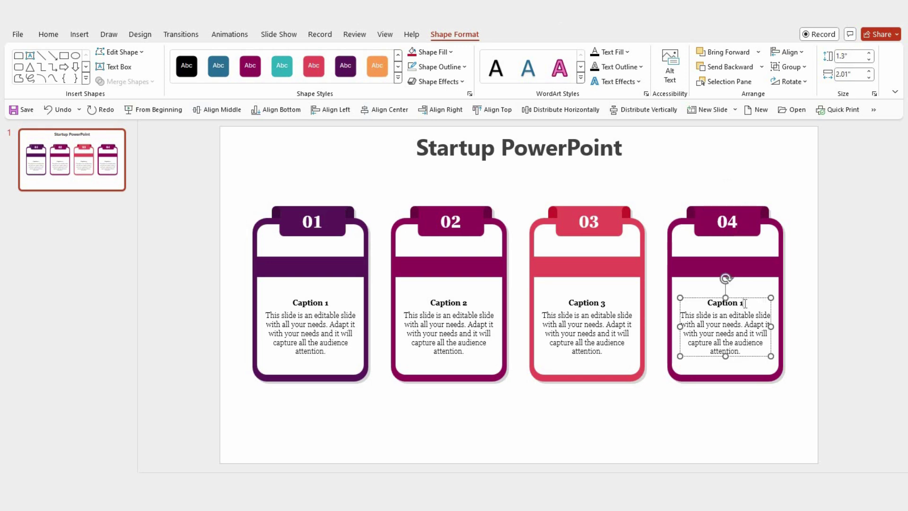
{"action": "key", "text": "BackSpace"}
{"action": "type", "text": "4"}
Recolour the fourth card's band and 04 tab blue, with dark blue folds.
{"action": "left_click", "coordinate": [741, 382]}
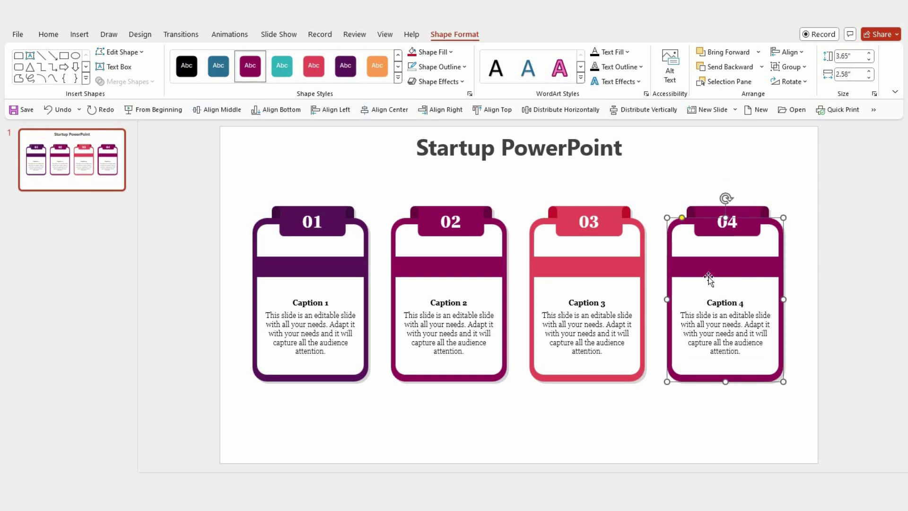
{"action": "left_click", "coordinate": [700, 262]}
{"action": "left_click", "coordinate": [707, 230], "text": "shift"}
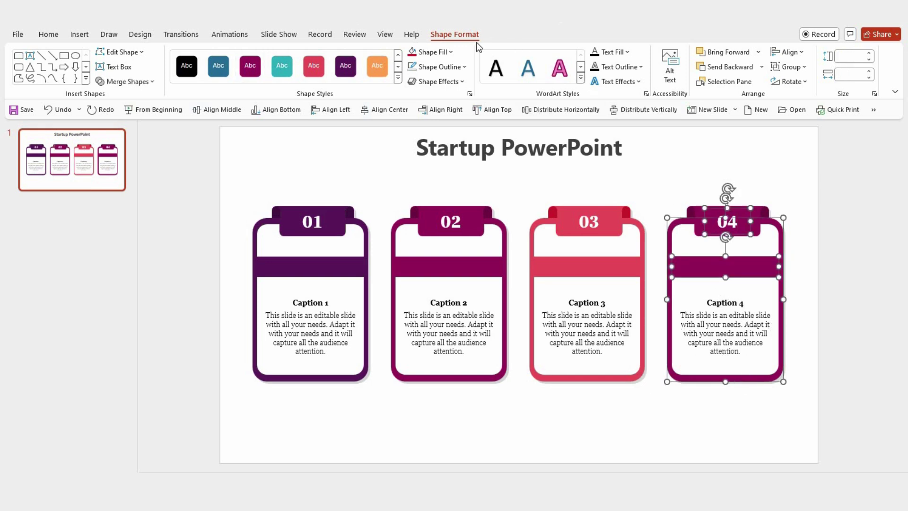
{"action": "left_click", "coordinate": [447, 53]}
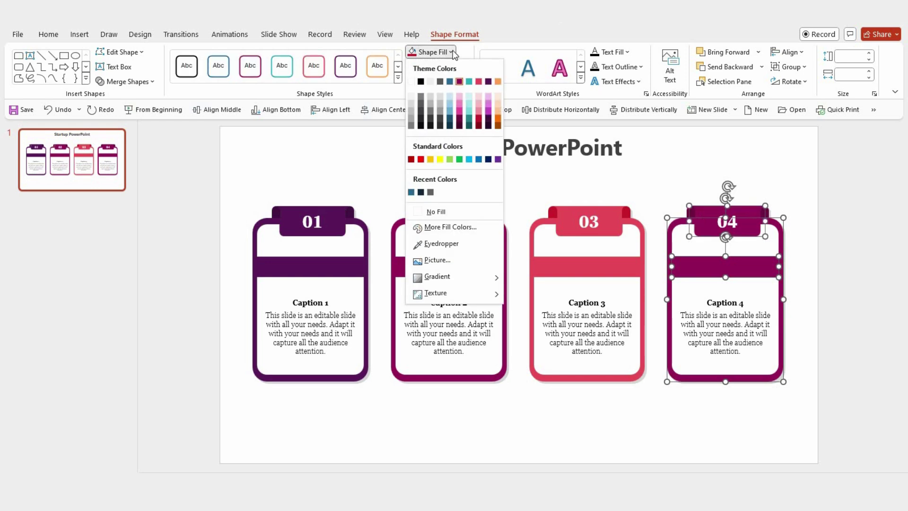
{"action": "left_click", "coordinate": [450, 81]}
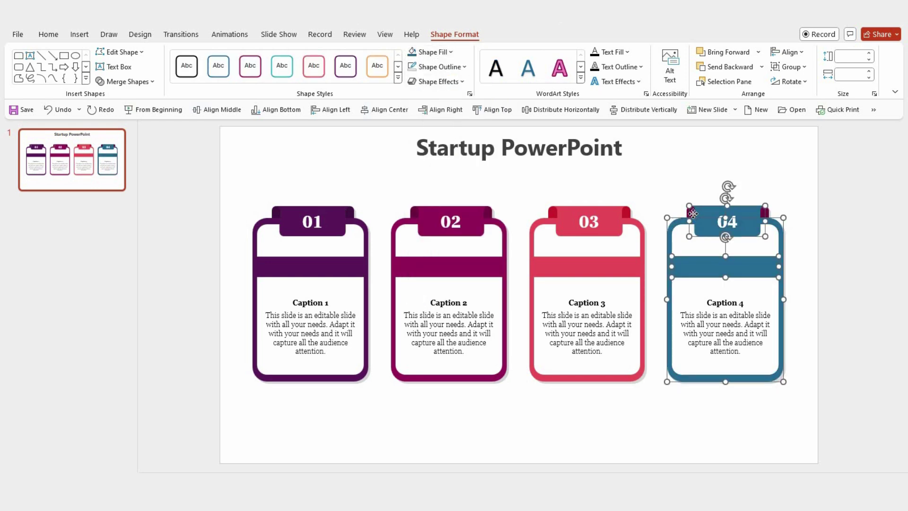
{"action": "left_click", "coordinate": [691, 211]}
{"action": "left_click", "coordinate": [759, 214], "text": "shift"}
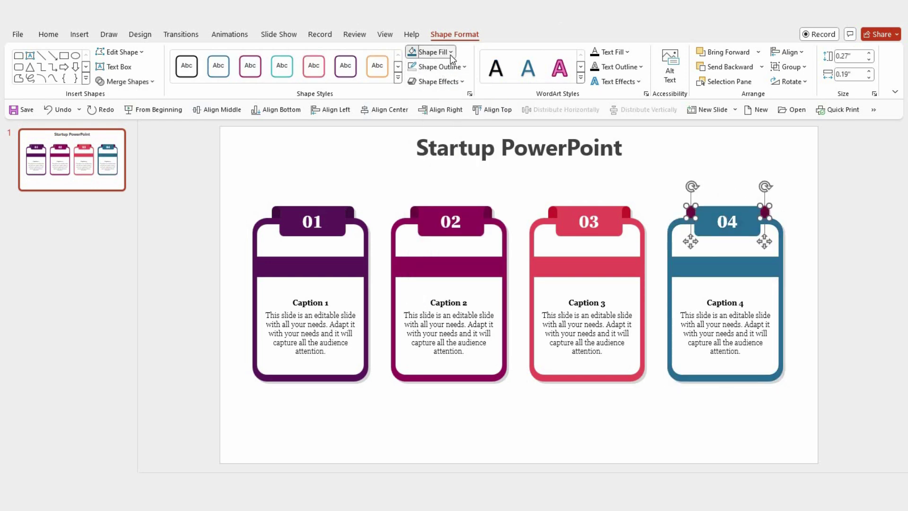
{"action": "left_click", "coordinate": [450, 55]}
{"action": "left_click", "coordinate": [449, 119]}
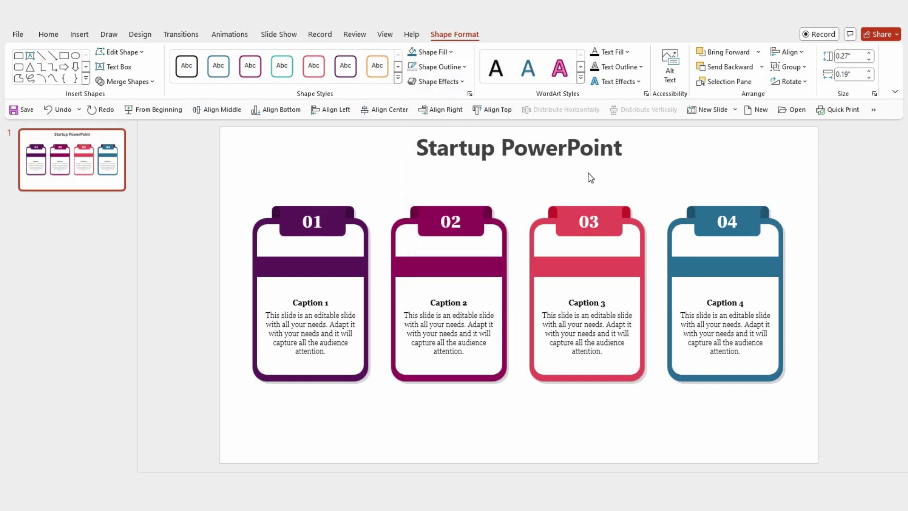
{"action": "left_click", "coordinate": [633, 179]}
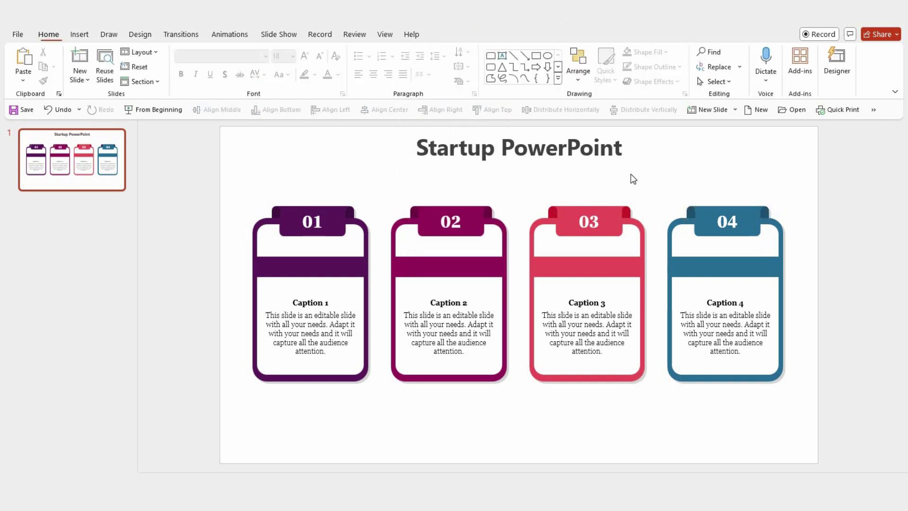
Paste the four icons above the cards; colour the briefcase dark purple and the gear magenta.
{"action": "key", "text": "ctrl+v"}
{"action": "left_click", "coordinate": [344, 186]}
{"action": "left_click", "coordinate": [320, 188]}
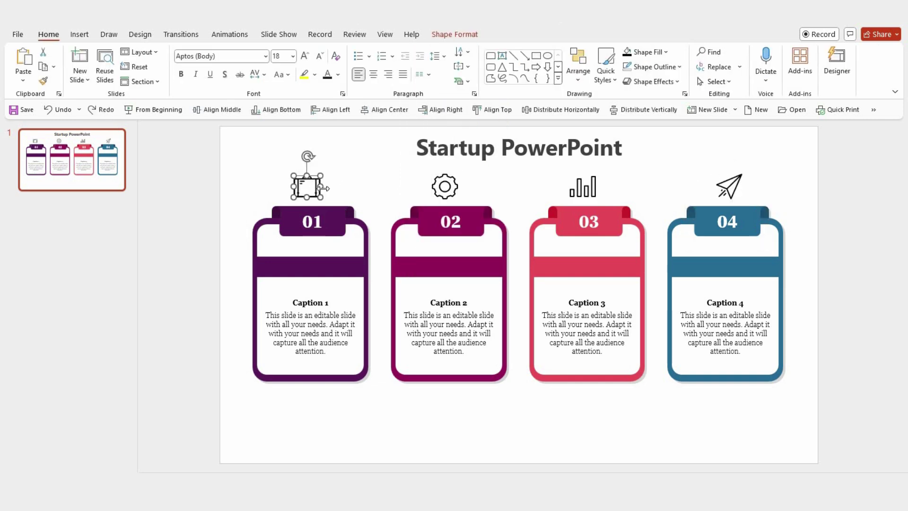
{"action": "left_click", "coordinate": [455, 34]}
{"action": "left_click", "coordinate": [439, 52]}
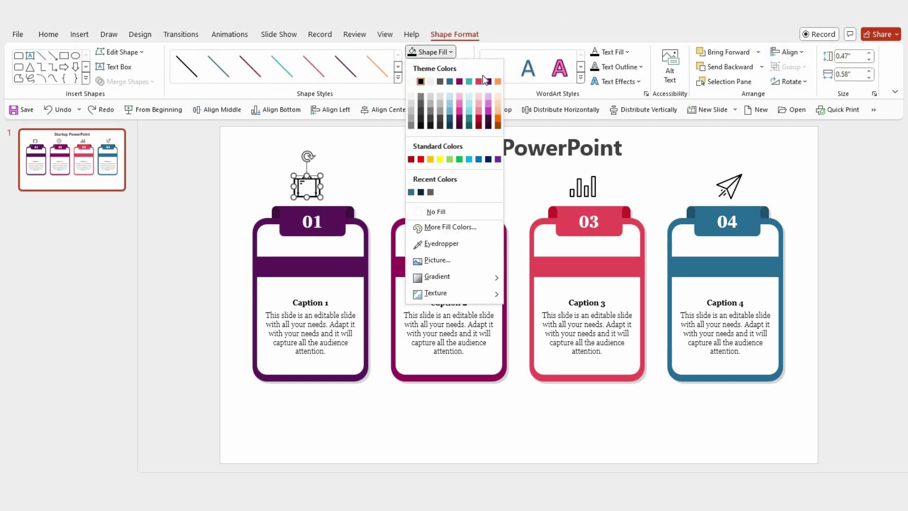
{"action": "left_click", "coordinate": [488, 82]}
{"action": "left_click", "coordinate": [444, 184]}
{"action": "left_click", "coordinate": [429, 52]}
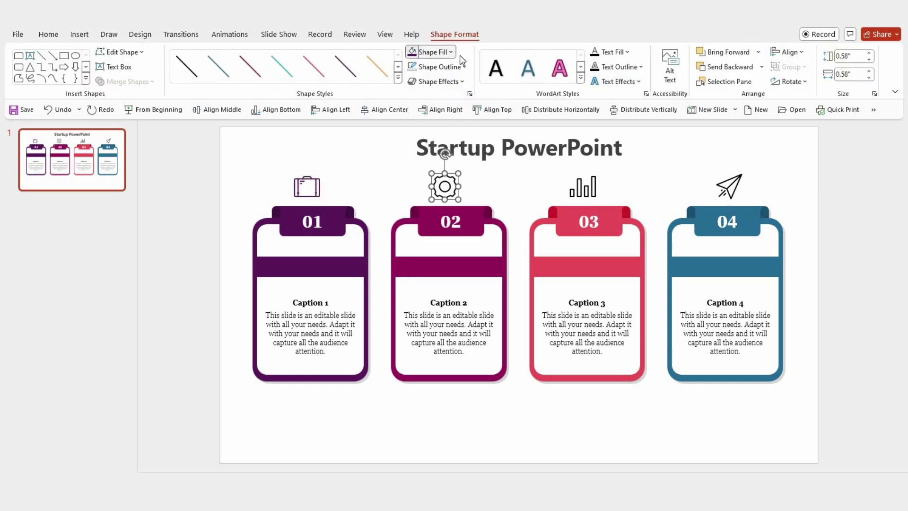
{"action": "left_click", "coordinate": [460, 81]}
Colour the bar chart icon pink-red and the paper plane blue, then select all cards and icons.
{"action": "left_click", "coordinate": [583, 187]}
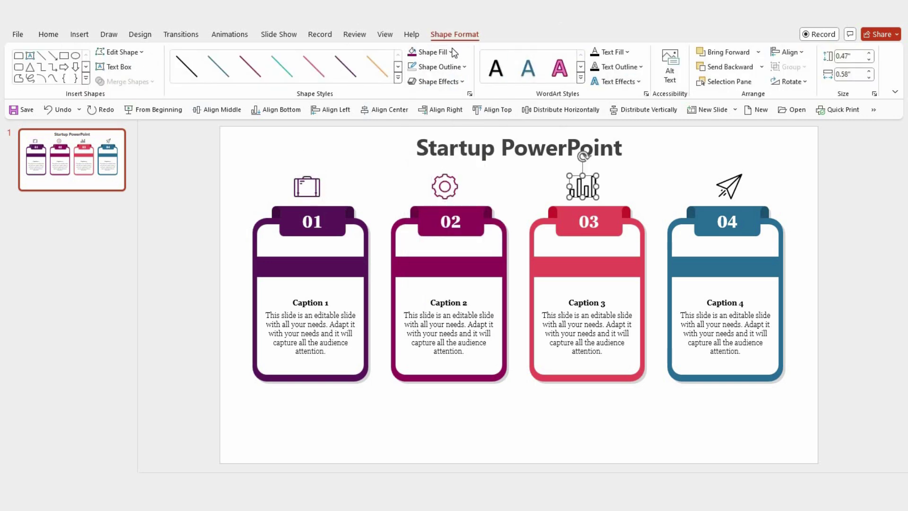
{"action": "left_click", "coordinate": [428, 51]}
{"action": "left_click", "coordinate": [479, 81]}
{"action": "left_click", "coordinate": [729, 186]}
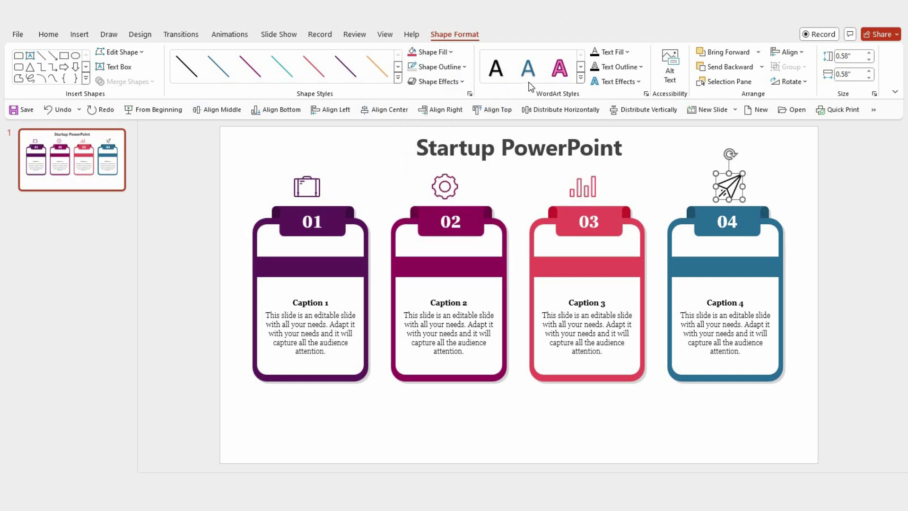
{"action": "left_click", "coordinate": [453, 55]}
{"action": "left_click", "coordinate": [468, 82]}
{"action": "left_click", "coordinate": [224, 158]}
{"action": "left_click_drag", "start_coordinate": [195, 155], "coordinate": [823, 393]}
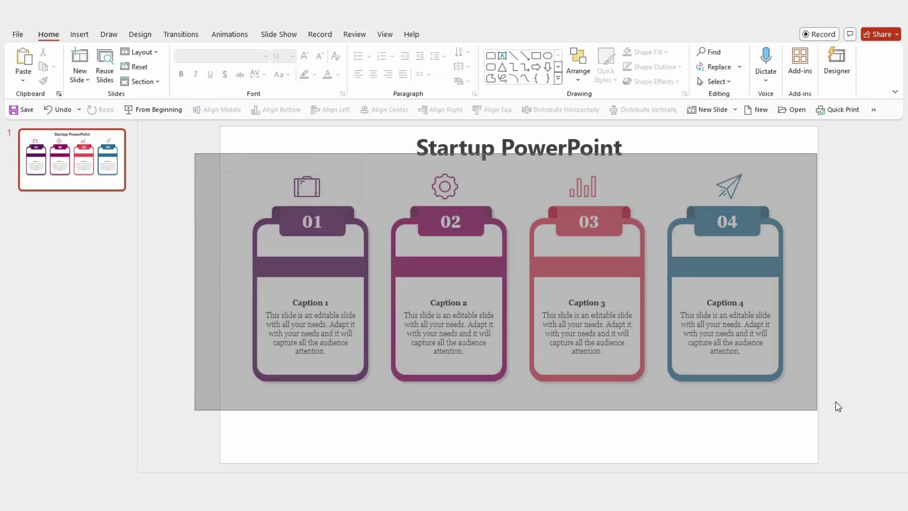
Group the four cards with their icons and centre the group vertically on the slide.
{"action": "key", "text": "ctrl+g"}
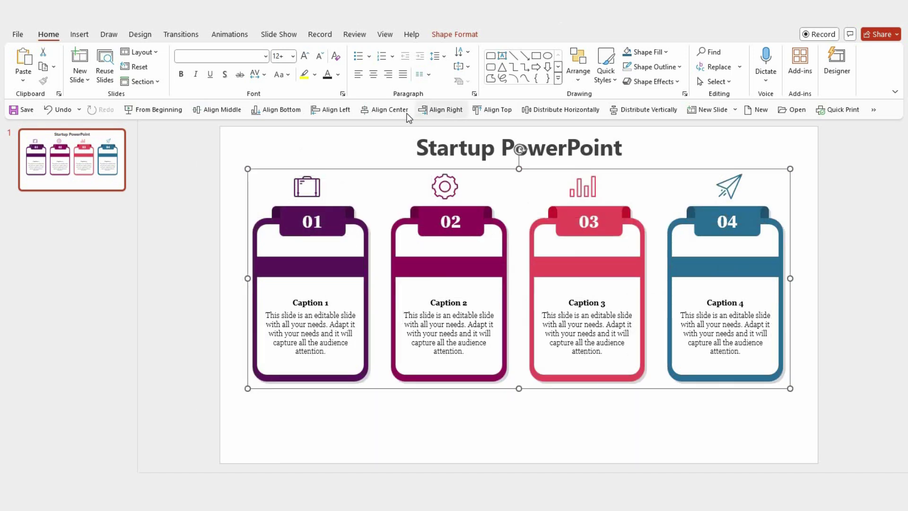
{"action": "left_click", "coordinate": [238, 110]}
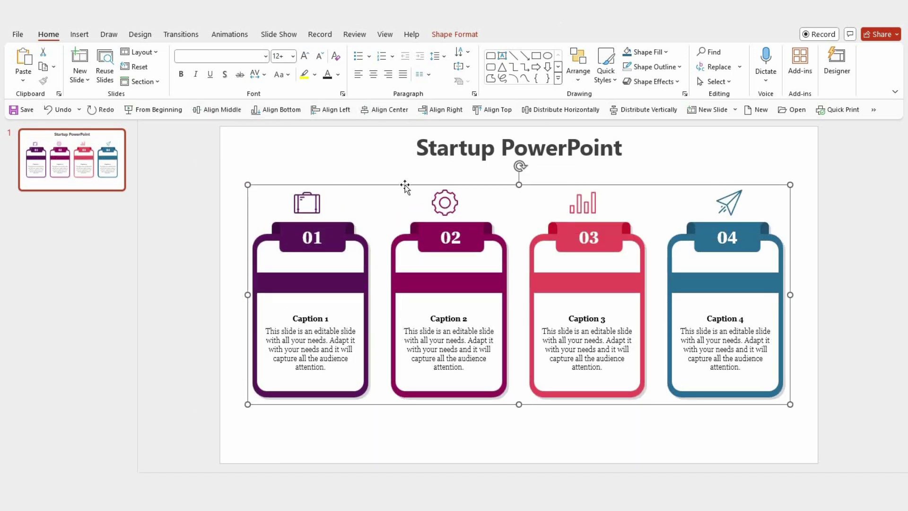